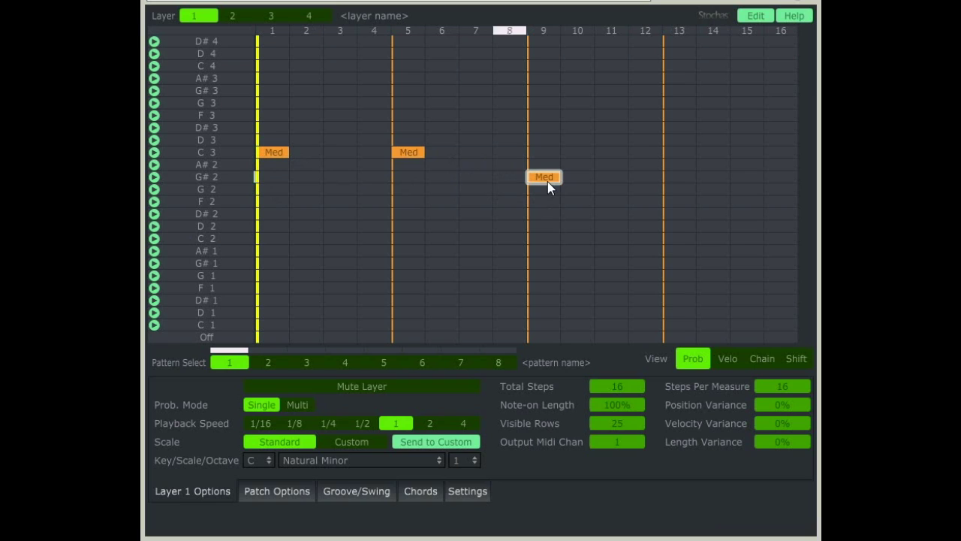
Add an F 2 note at step 13 of layer 1.
left_click(669, 205)
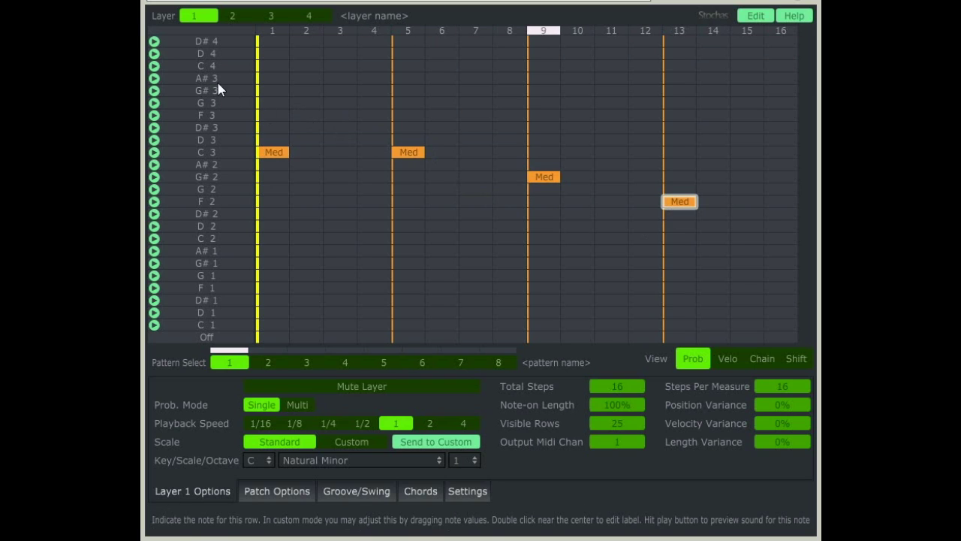
Enter a layer 2 melody on the odd steps 1–15: C 5, D# 5, F 5, F 5, G 5, D# 5, G 5, F 5.
left_click(232, 16)
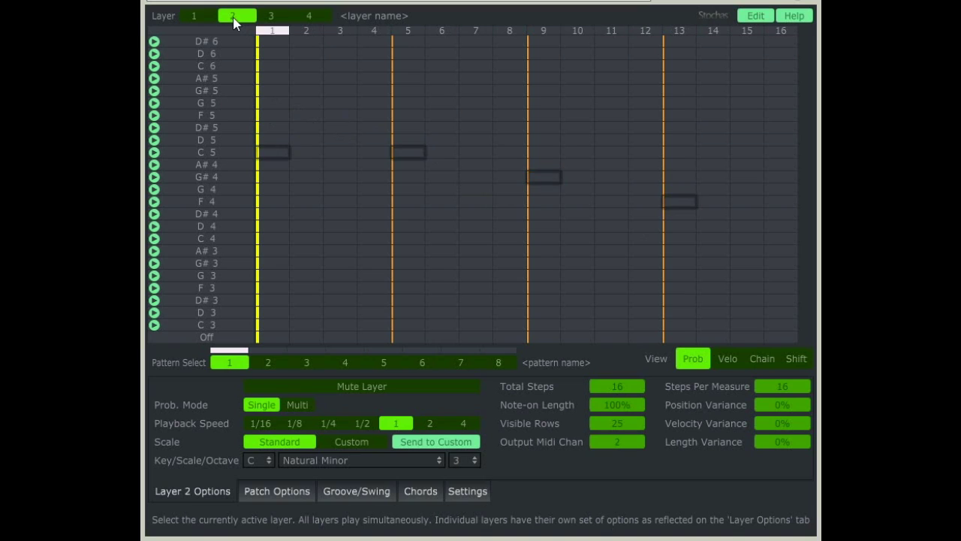
left_click(280, 150)
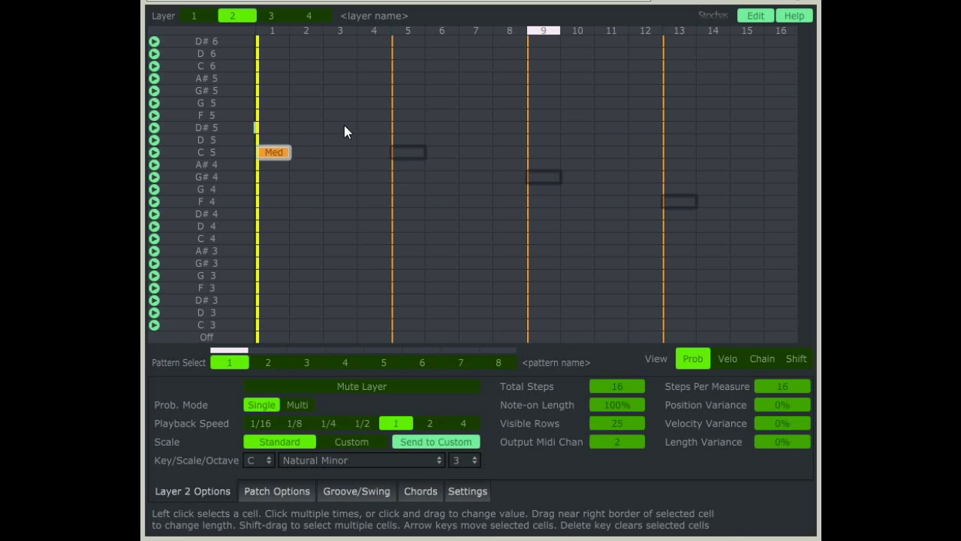
left_click(344, 127)
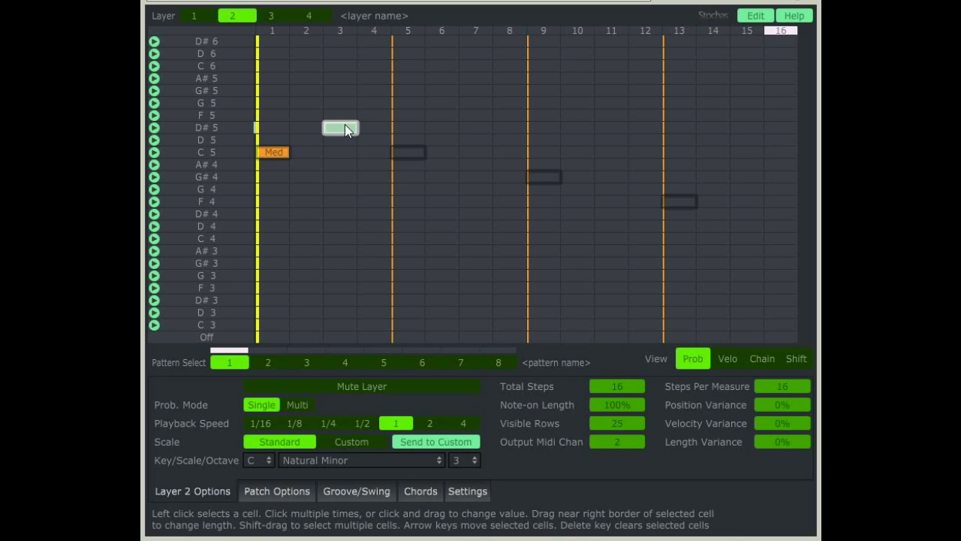
left_click(417, 115)
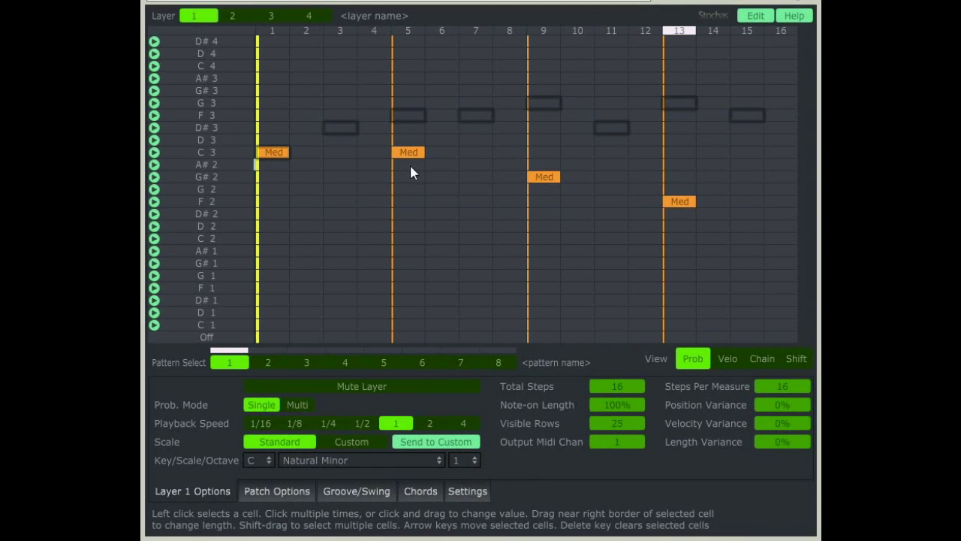
Set layer 2's Total Steps and Steps Per Measure both to 12.
left_click(232, 15)
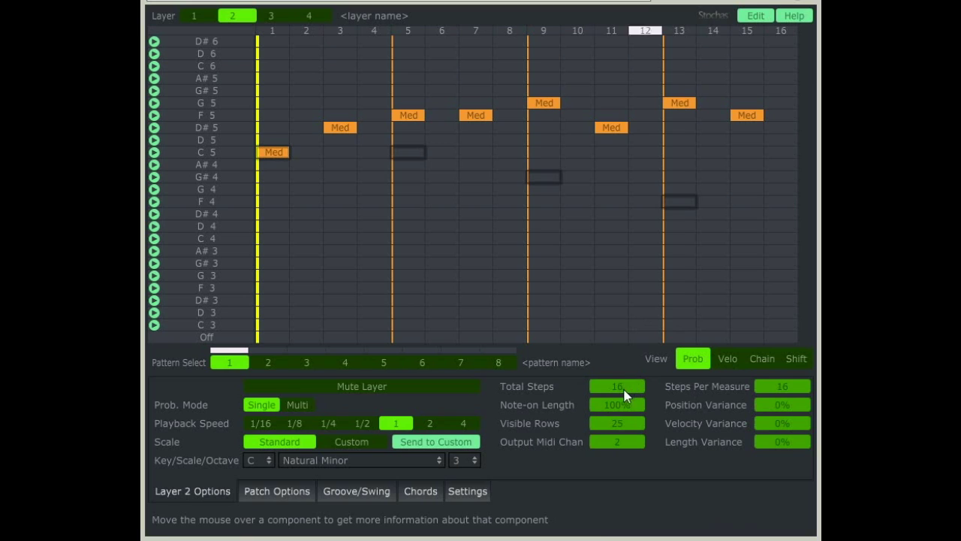
left_click_drag(616, 390, 589, 396)
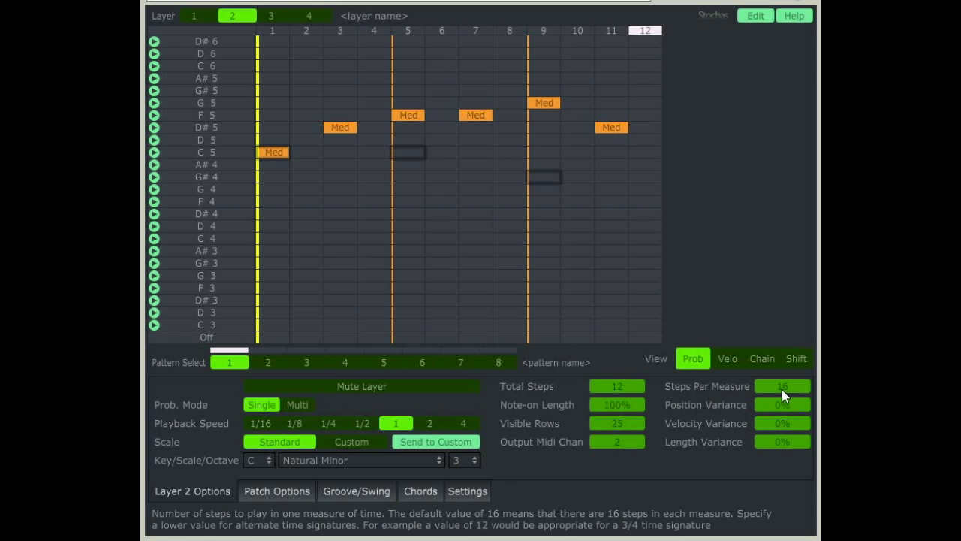
left_click_drag(770, 392, 712, 380)
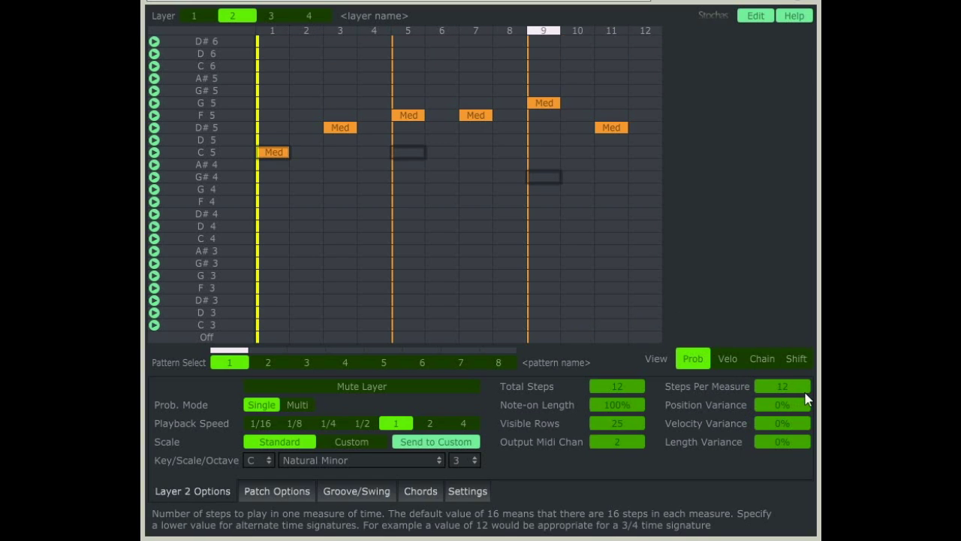
Restore layer 2's Steps Per Measure and Total Steps to 16.
left_click_drag(788, 386, 788, 376)
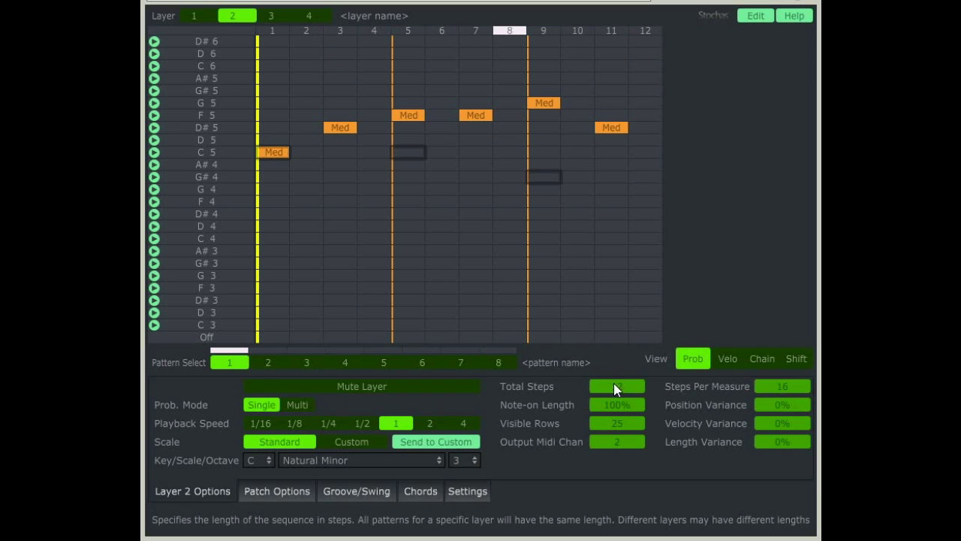
scroll(620, 386, "up", 2)
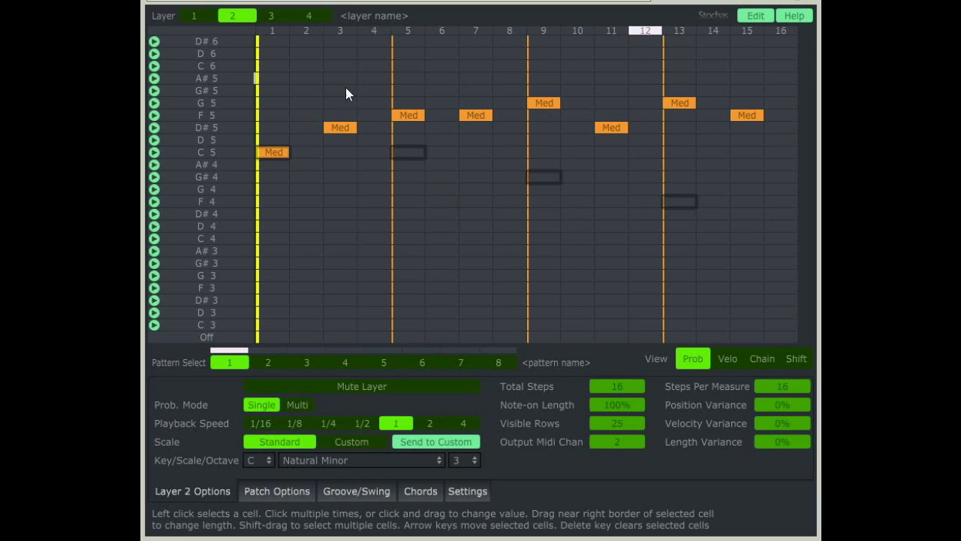
Add a lower voice on layer 2: D 5 at step 5, C 5 at 7, 9 and 15, A# 4 at 11, G# 4 at 13.
left_click(408, 140)
left_click(468, 149)
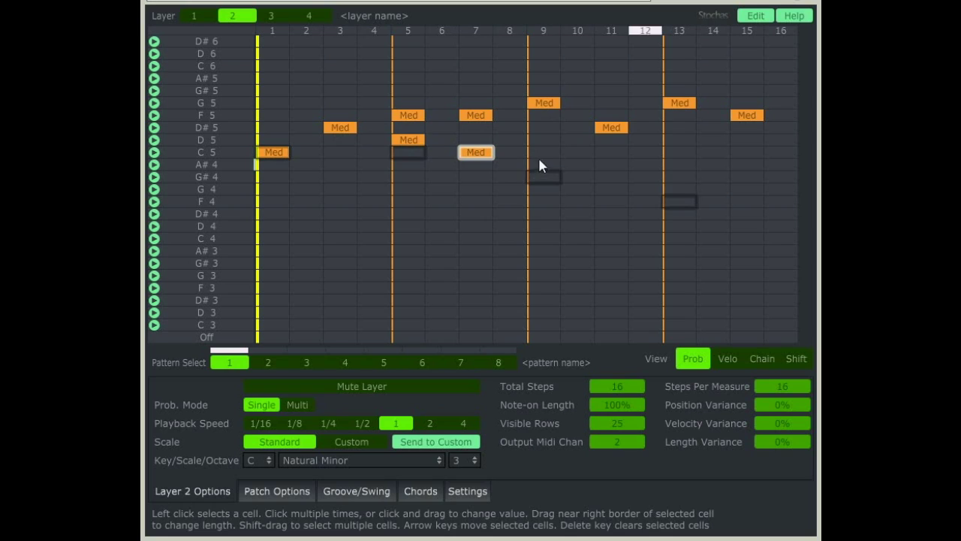
left_click(541, 154)
left_click(604, 165)
left_click(604, 165)
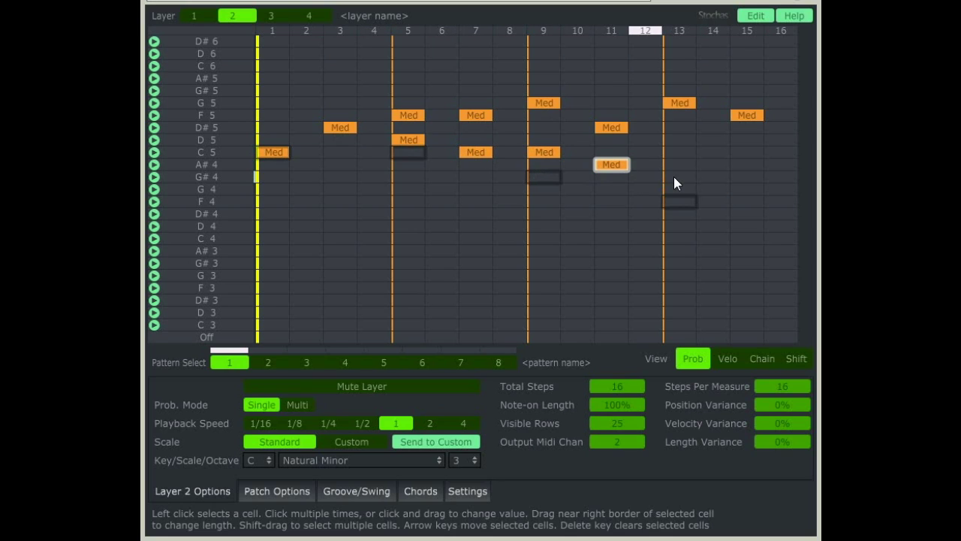
left_click(678, 178)
left_click(678, 177)
left_click(746, 152)
left_click(746, 153)
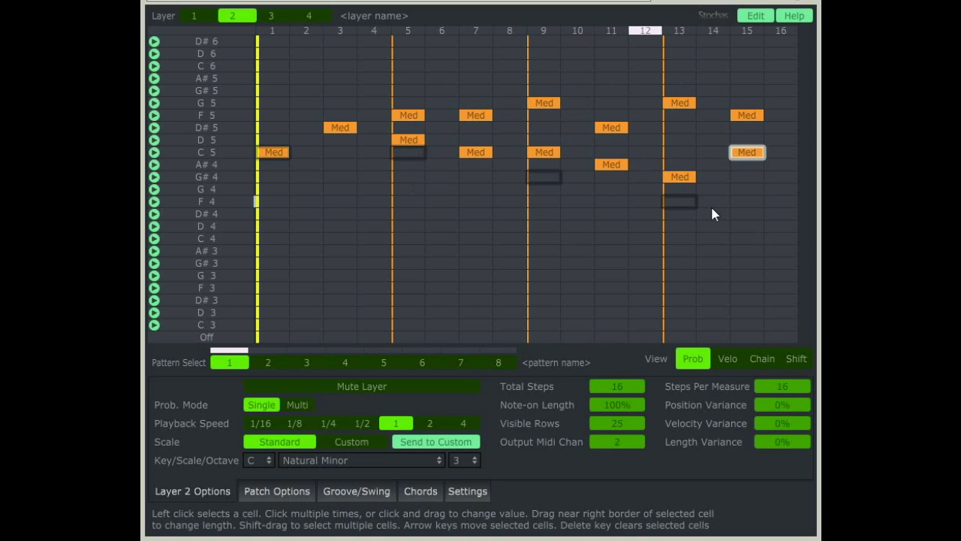
Build chords on layer 1 by adding C 3, D# 3 and G 3 at step 9, and G# 2, C 3, D# 3 and G 3 at step 13.
left_click(197, 17)
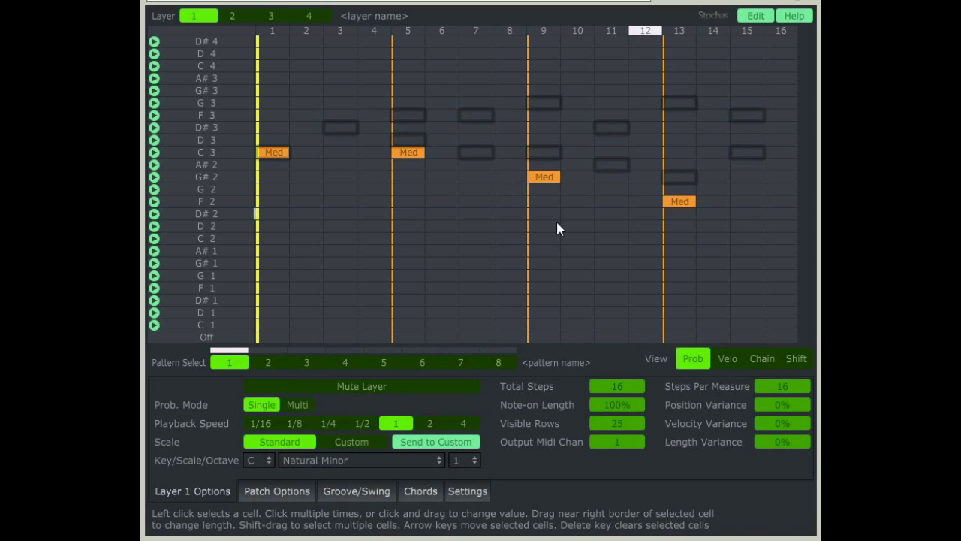
left_click(544, 152)
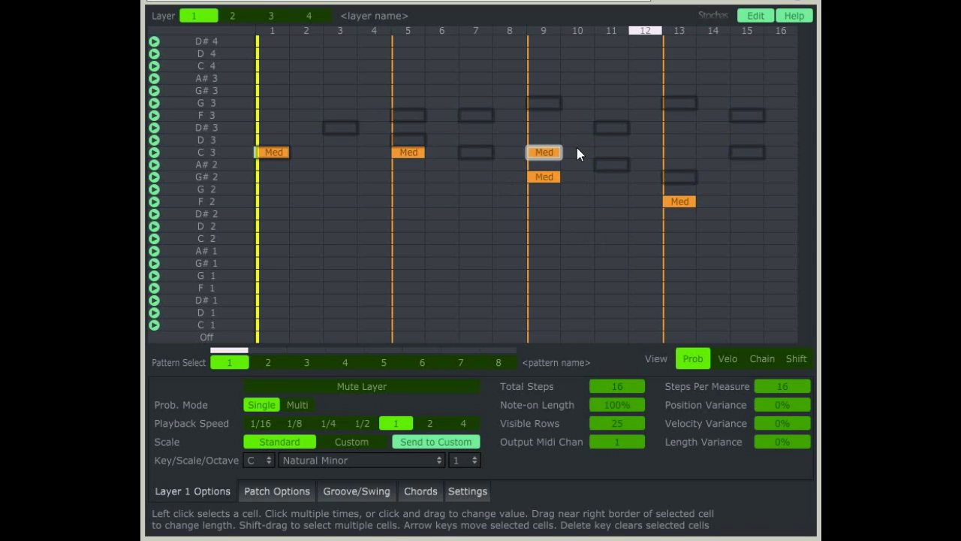
left_click(545, 128)
left_click(545, 103)
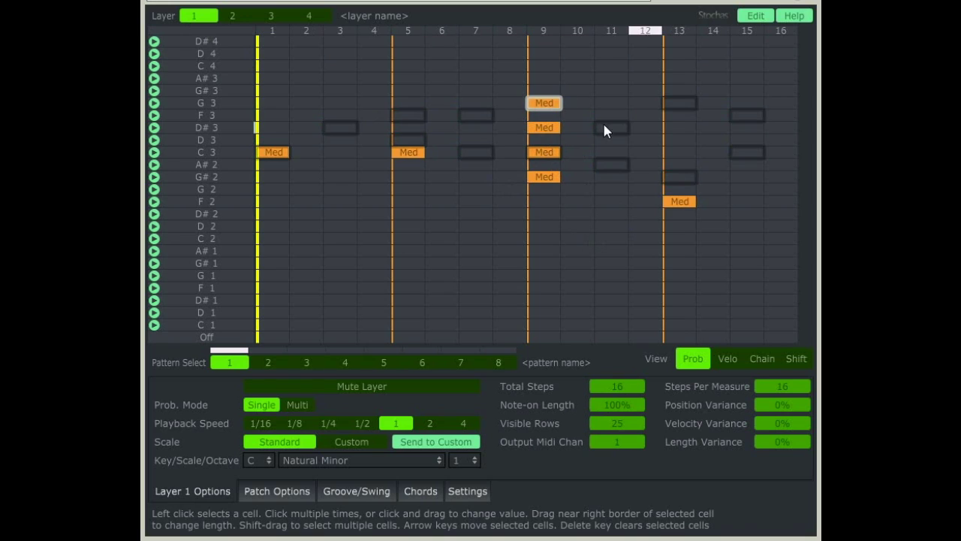
left_click(678, 176)
left_click(678, 152)
left_click(680, 128)
left_click(681, 104)
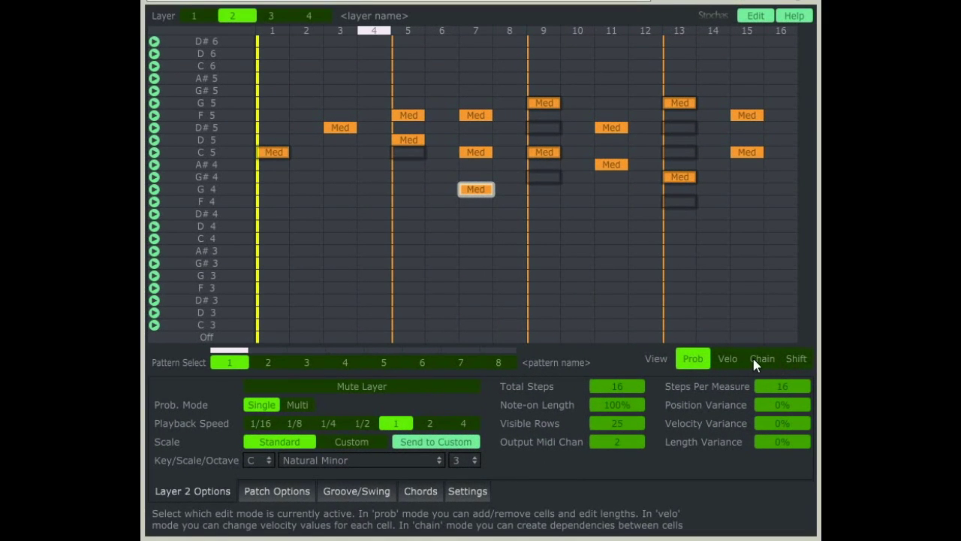
On layer 2, chain G 4 at step 7 through F 4 at 9, D# 4 at 11, D 4 at 13, C 4 at 15 and D 4 at 16.
left_click(754, 358)
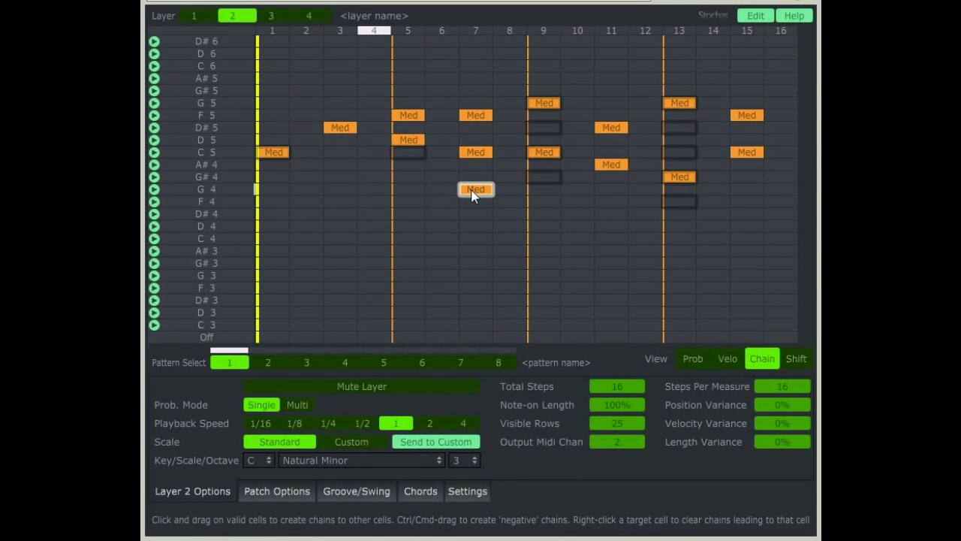
left_click_drag(472, 194, 546, 202)
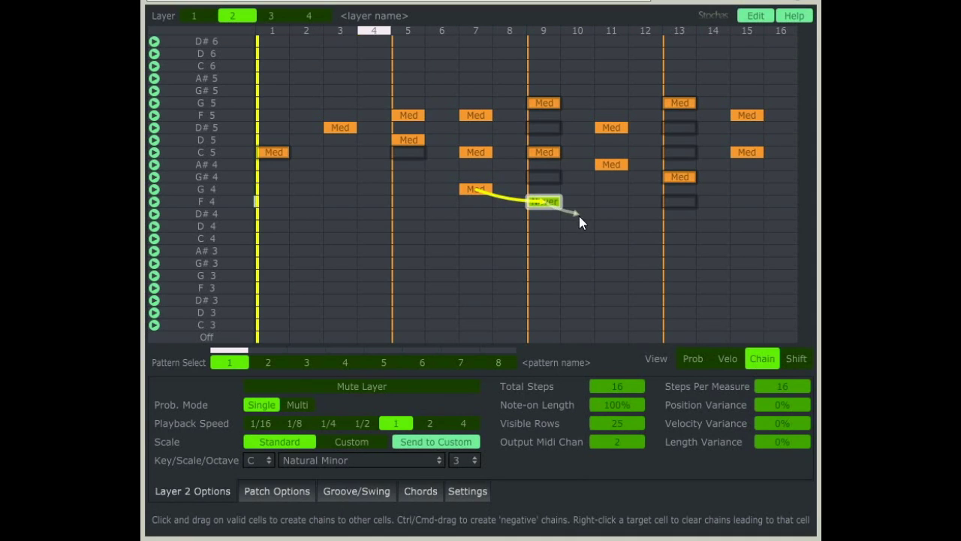
left_click_drag(599, 218, 610, 215)
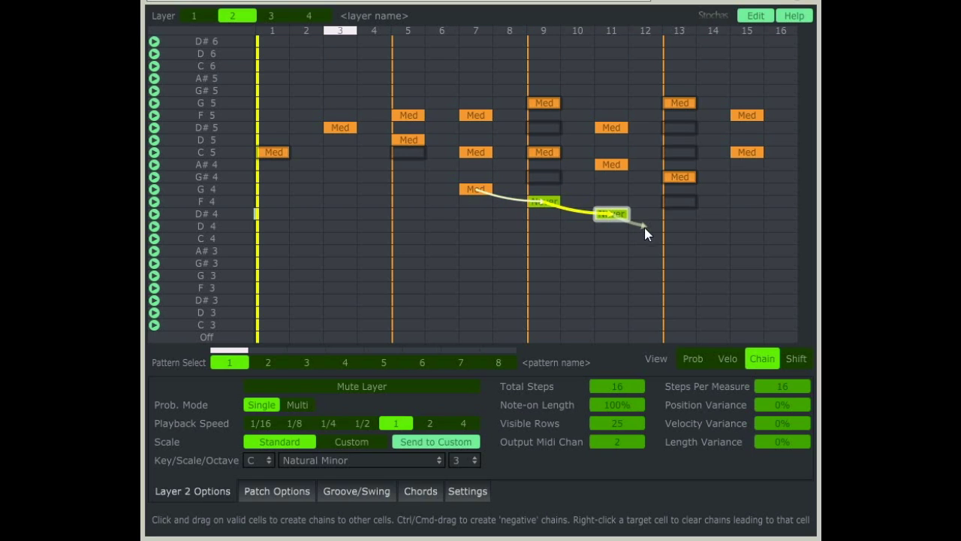
left_click_drag(678, 240, 778, 227)
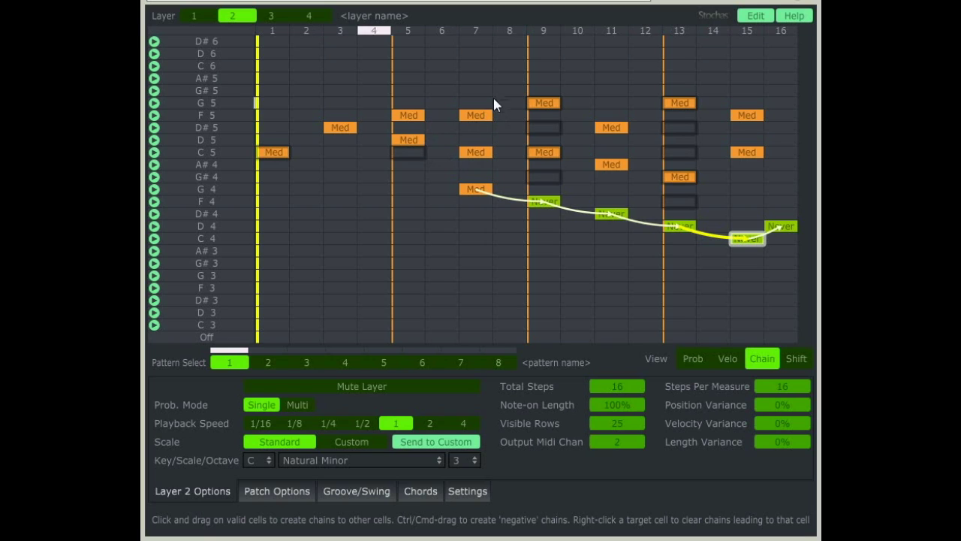
Chain layer 2's upper melody notes together from step 7 to 15, and likewise the lower voice starting on C 5.
left_click_drag(475, 115, 743, 117)
left_click_drag(474, 154, 749, 153)
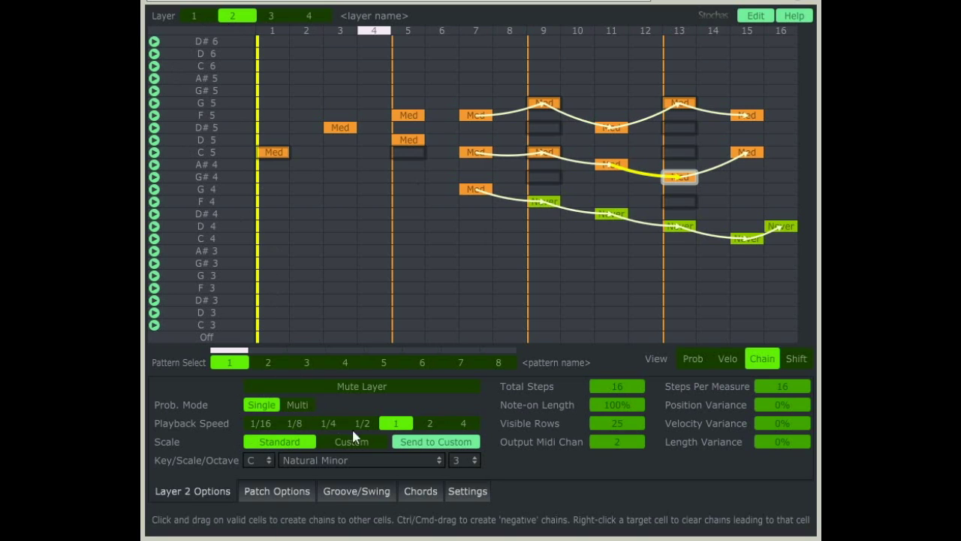
Try layer 2 playback speeds of 2, 4 and 1/4, and return the speed to 1.
left_click(427, 424)
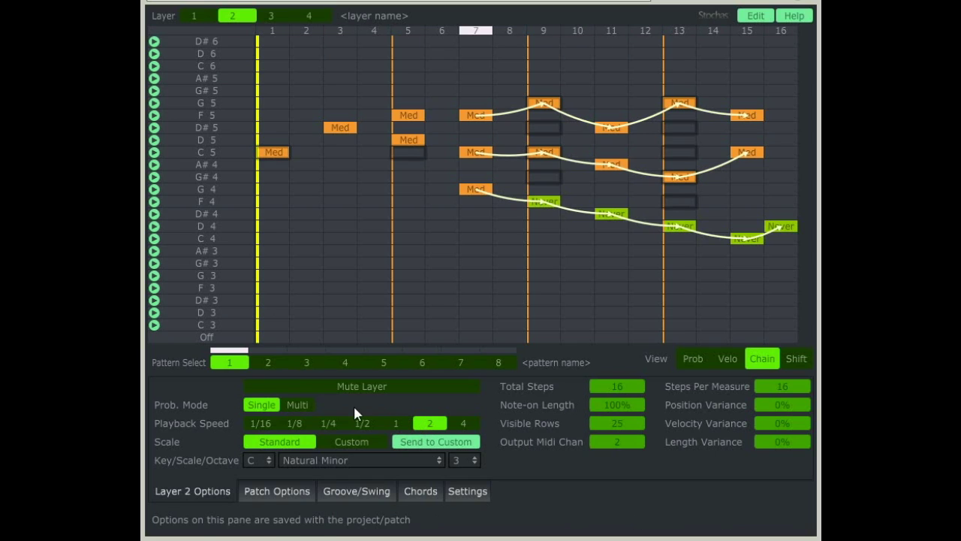
left_click(461, 425)
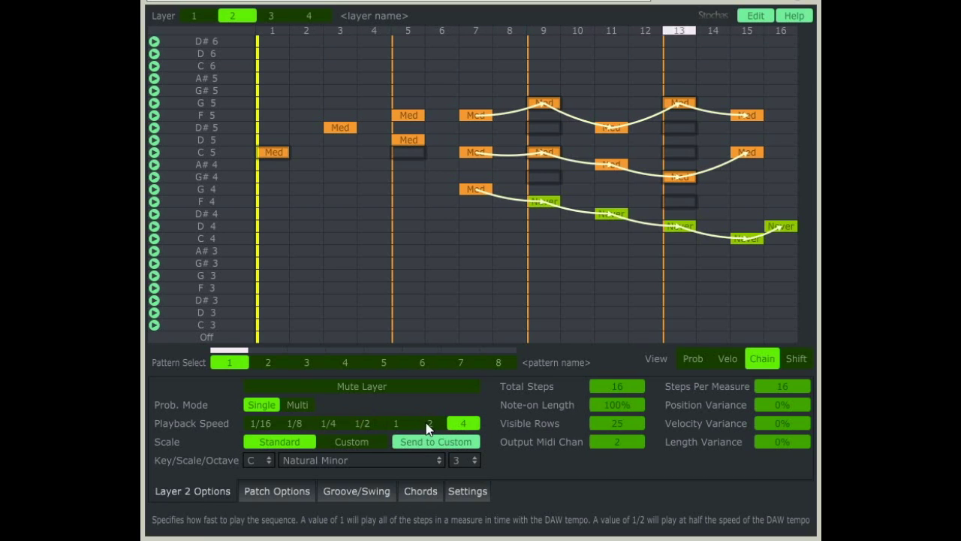
left_click(329, 425)
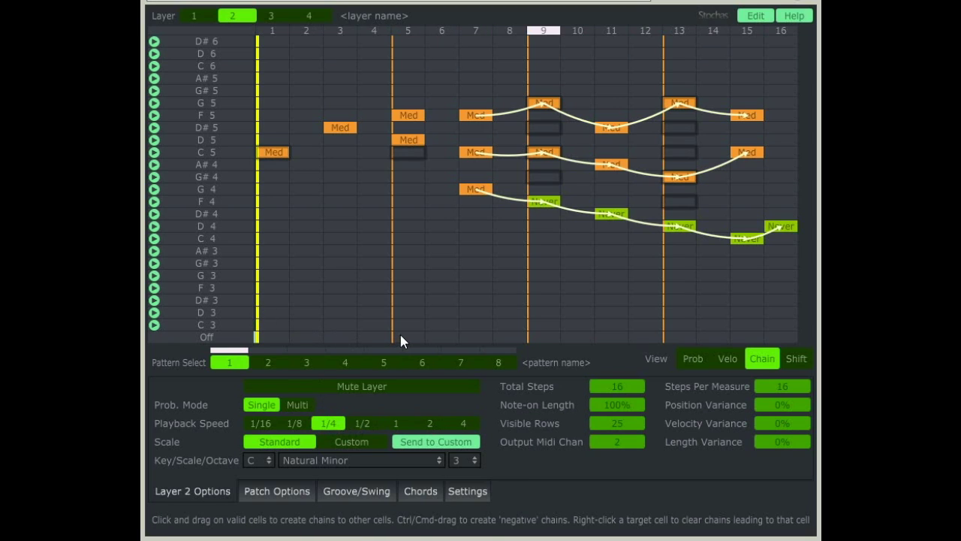
left_click(396, 424)
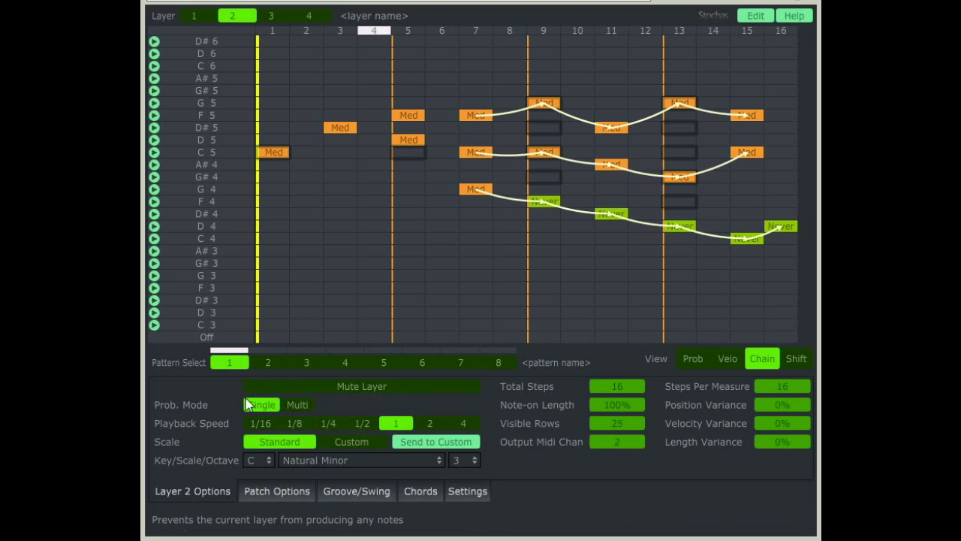
Change the scale of layer 2 and layer 1 to Phrygian Dominant.
left_click(318, 459)
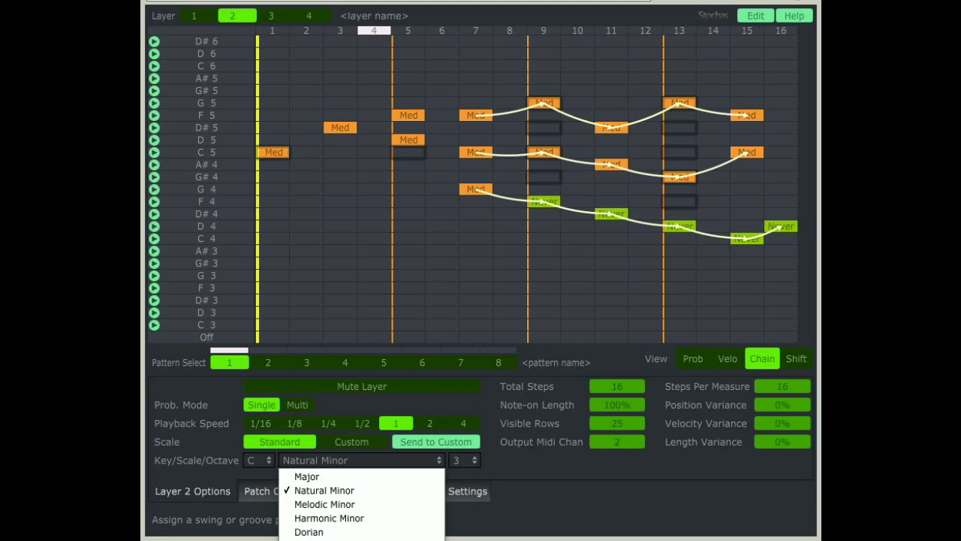
left_click(342, 538)
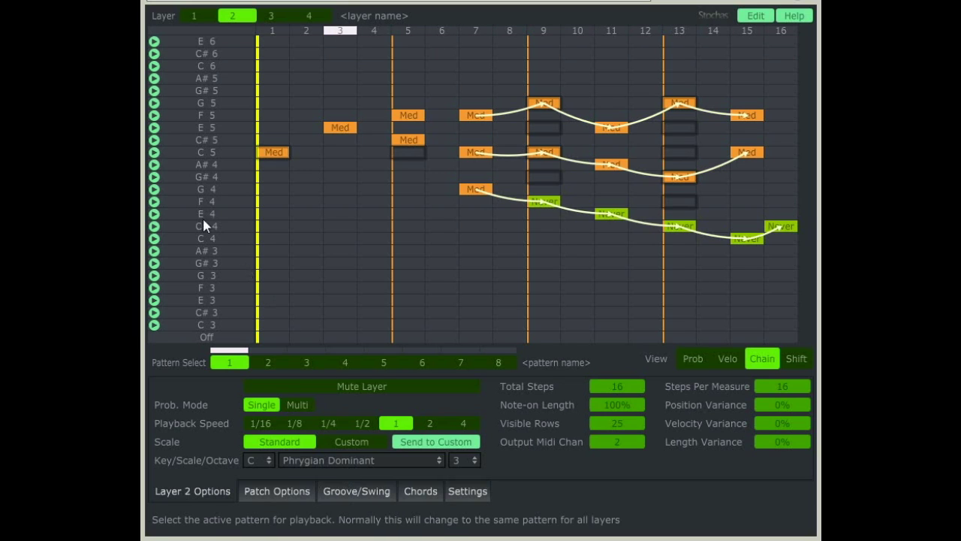
left_click(193, 16)
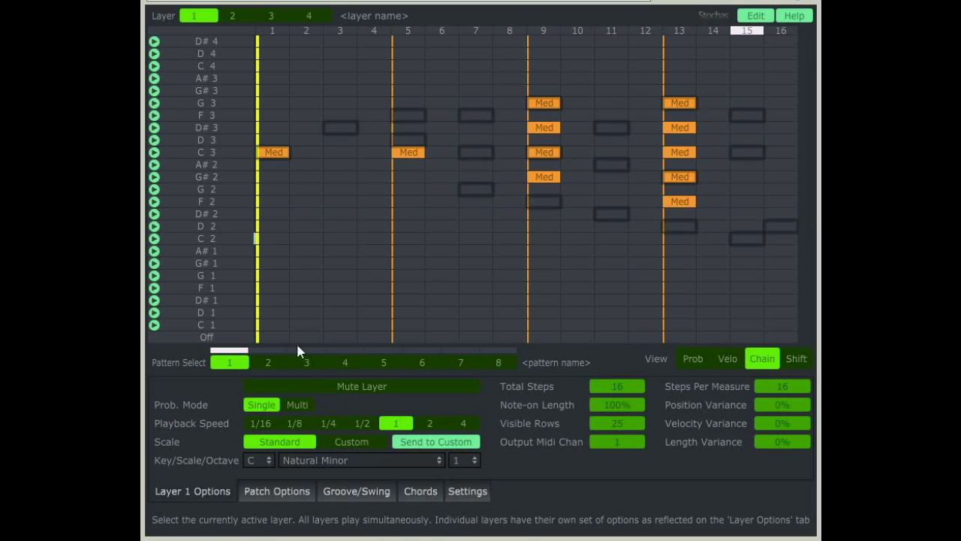
left_click(332, 460)
left_click(330, 536)
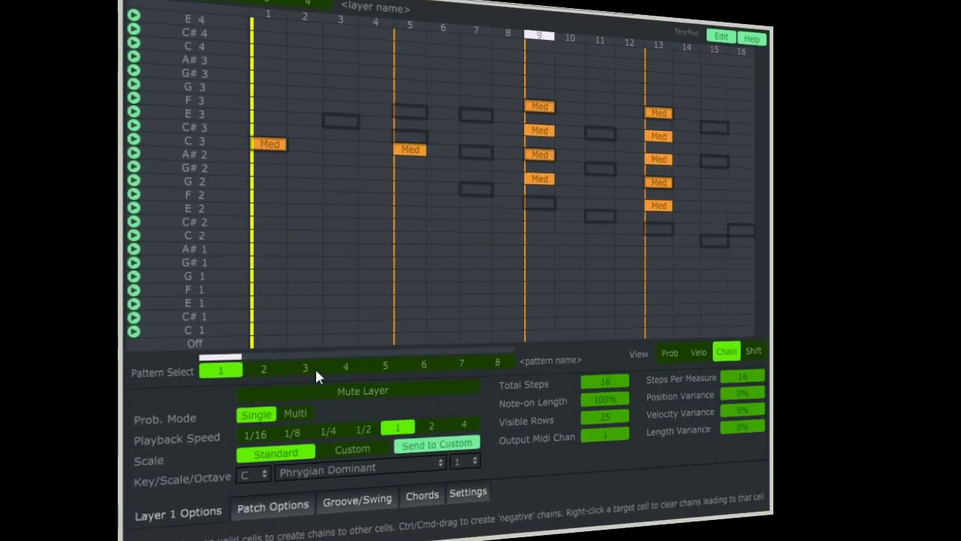
Mute layer 1 while setting layer 2's Position Variance to 25%, unmute layer 1 and return to layer 2.
left_click(337, 386)
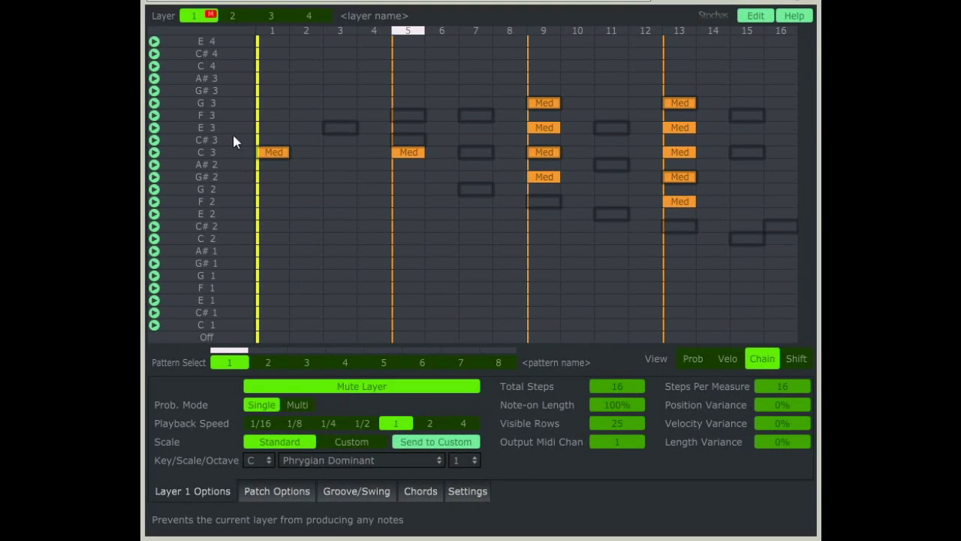
left_click(234, 15)
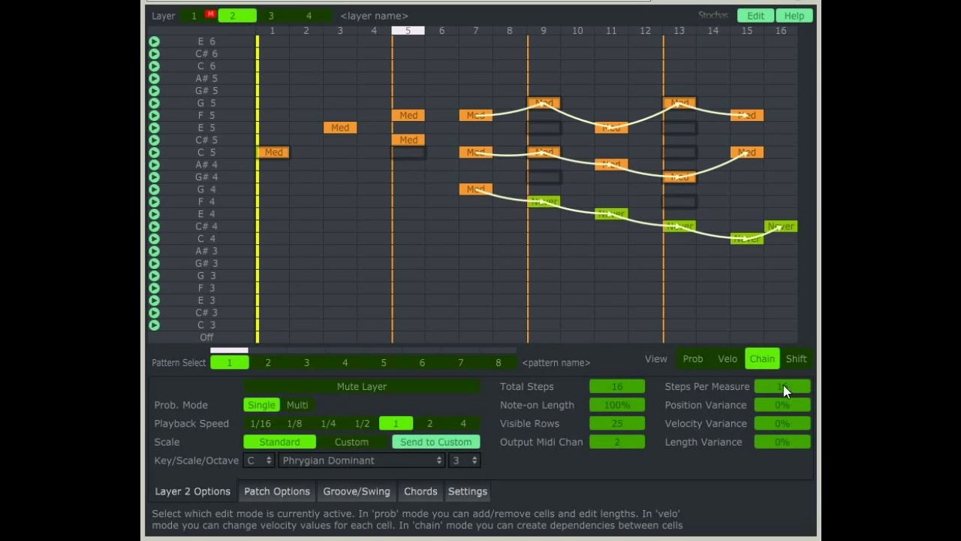
left_click_drag(781, 405, 781, 389)
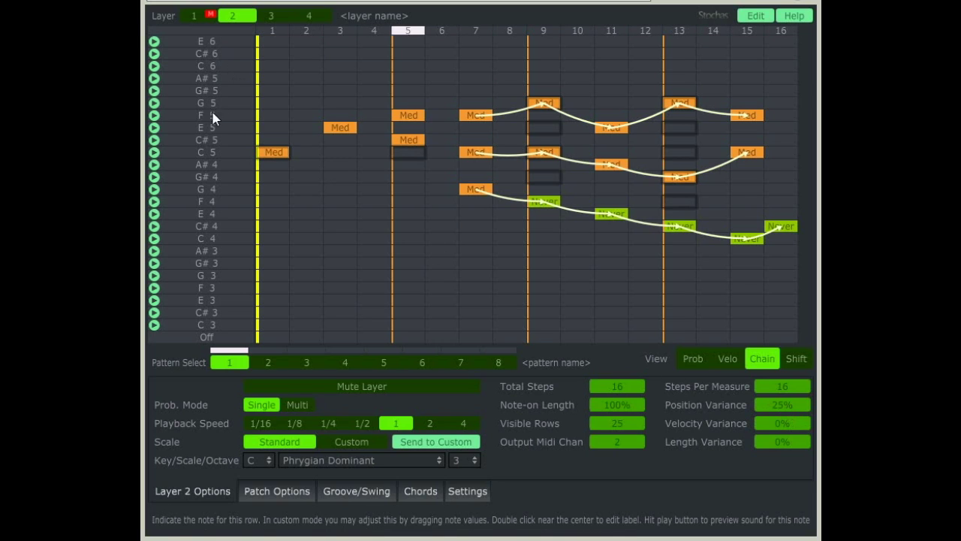
left_click(188, 17)
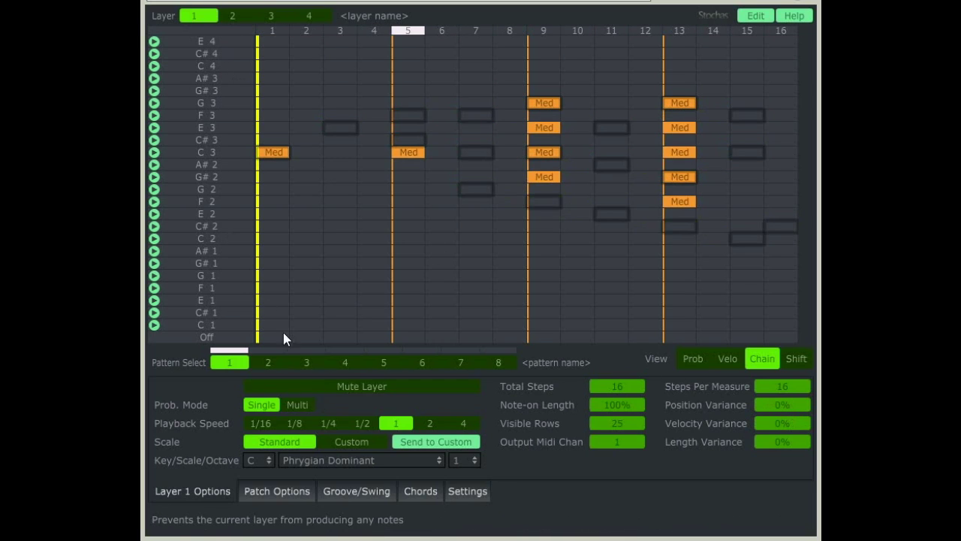
left_click(231, 17)
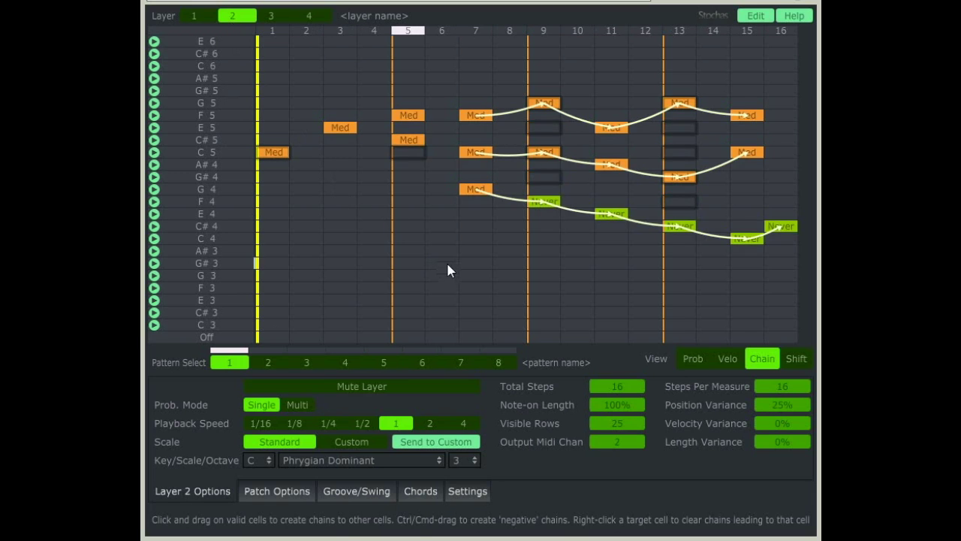
Try a Position Variance of 40% and a Velocity Variance of 26% on layer 2, and reset both to 0%.
left_click_drag(781, 401, 833, 414)
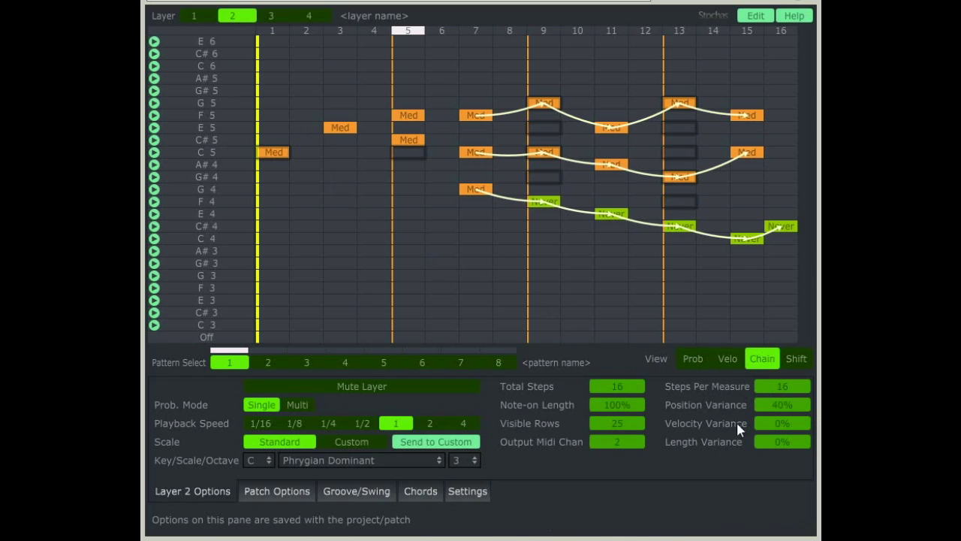
left_click_drag(778, 425, 875, 425)
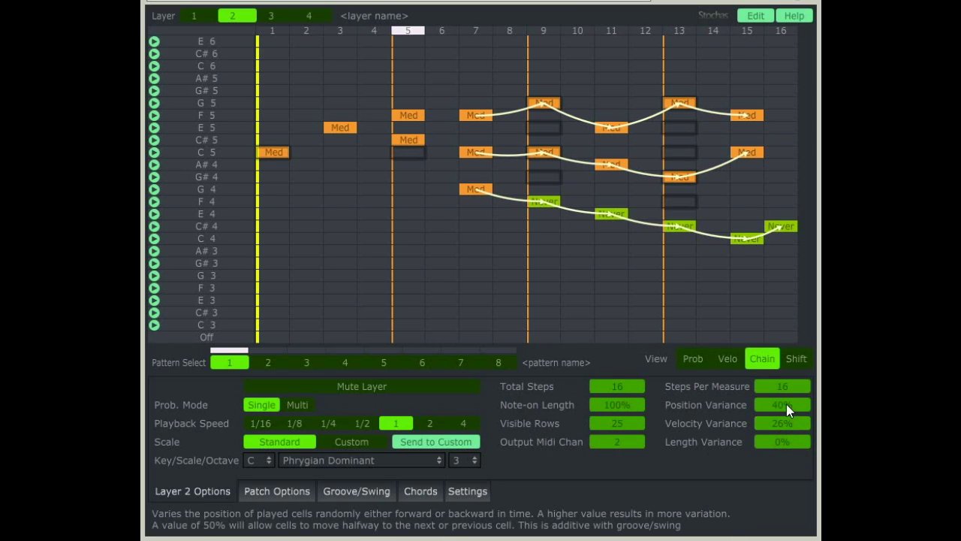
left_click_drag(783, 403, 458, 429)
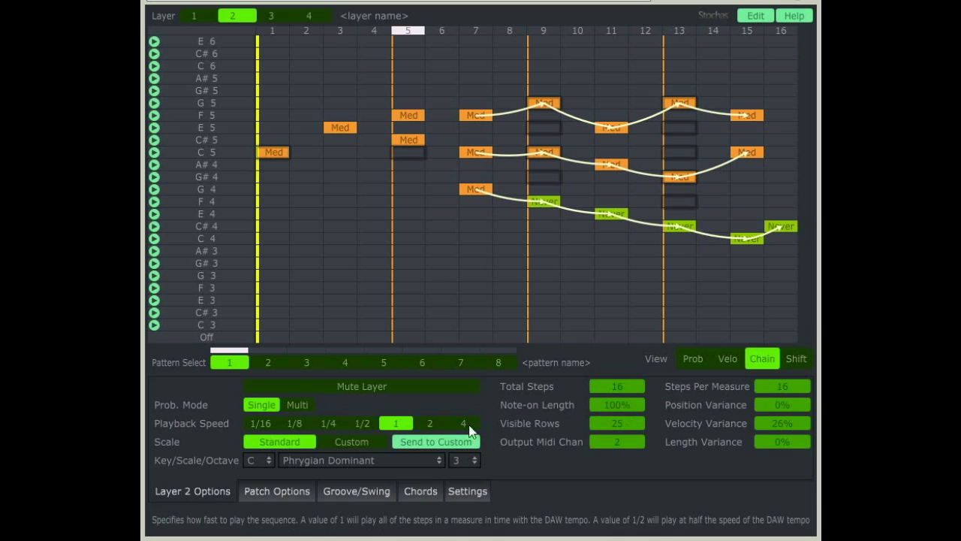
left_click_drag(775, 429, 489, 401)
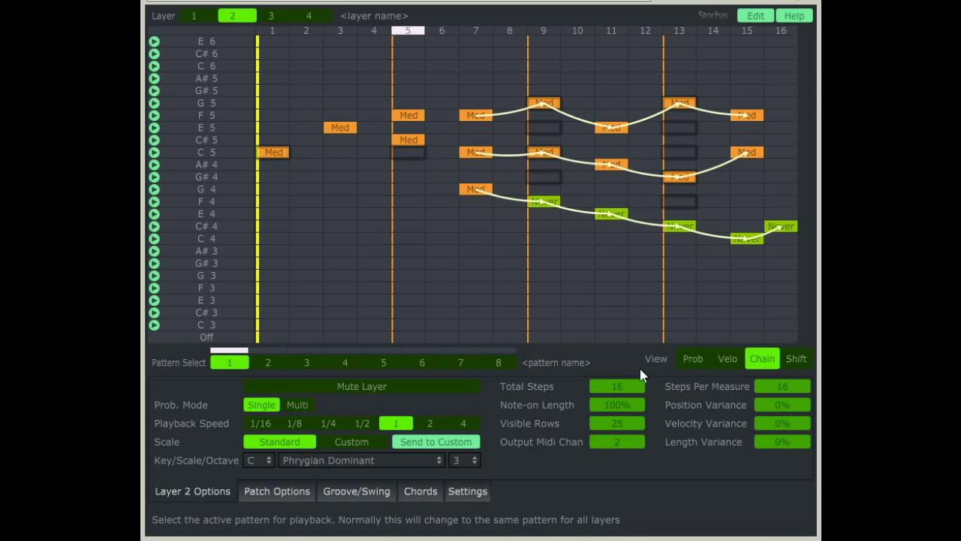
Add layer 2 notes on G 5 at steps 2 and 4, G# 5 at 6 and 8, A# 5 at 10 and 12, and C 6 at 14 and 16.
left_click(690, 359)
left_click(302, 98)
left_click(370, 102)
left_click(449, 91)
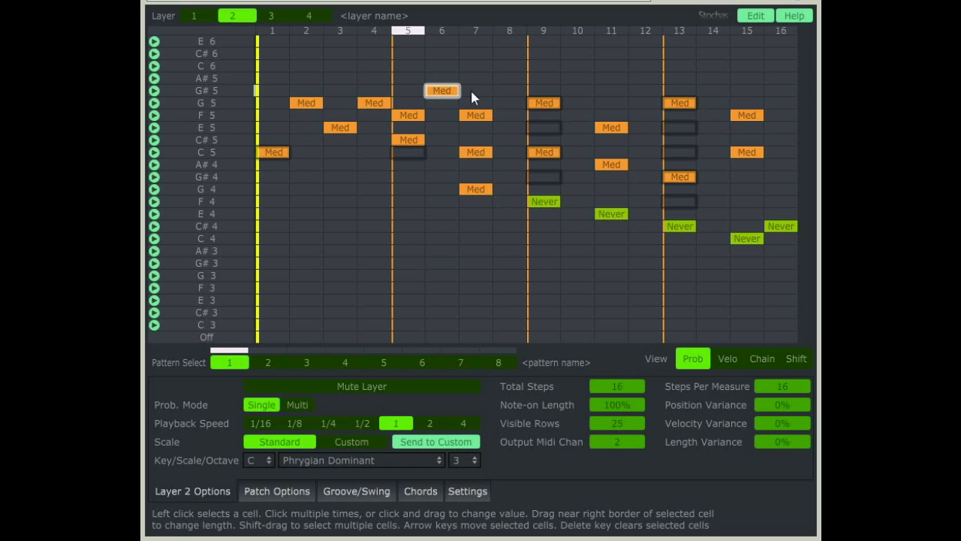
left_click(510, 90)
left_click(580, 79)
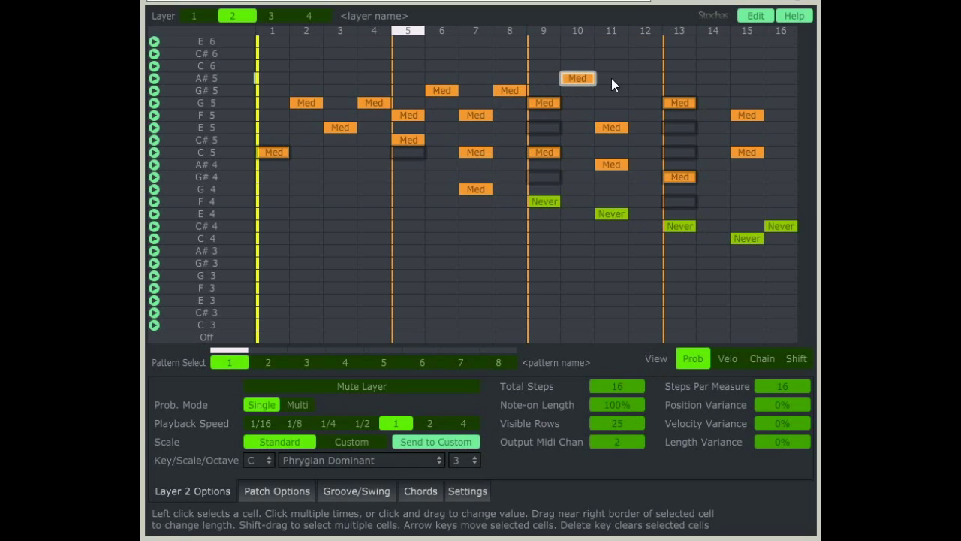
left_click(649, 80)
left_click(722, 67)
left_click(778, 67)
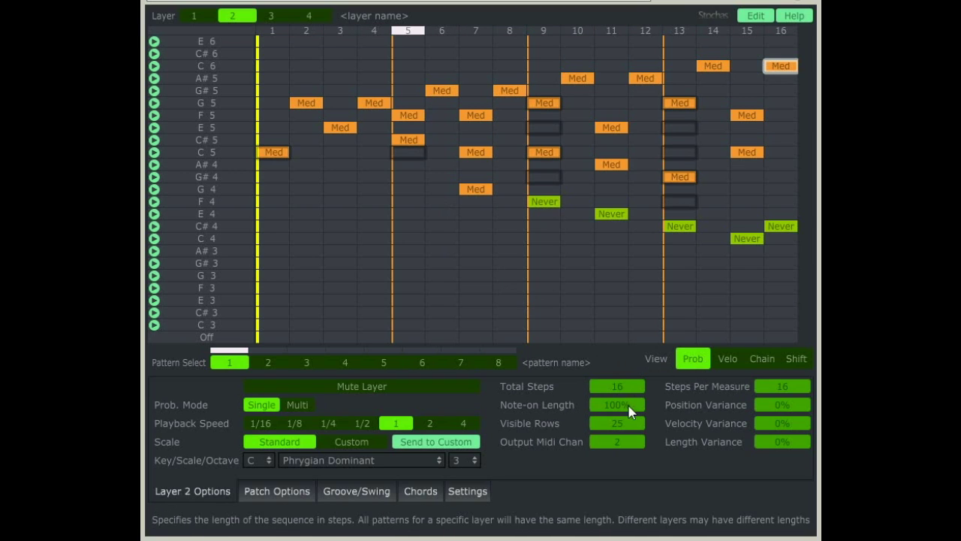
Set the swing to 25% and copy it to the groove.
left_click(357, 500)
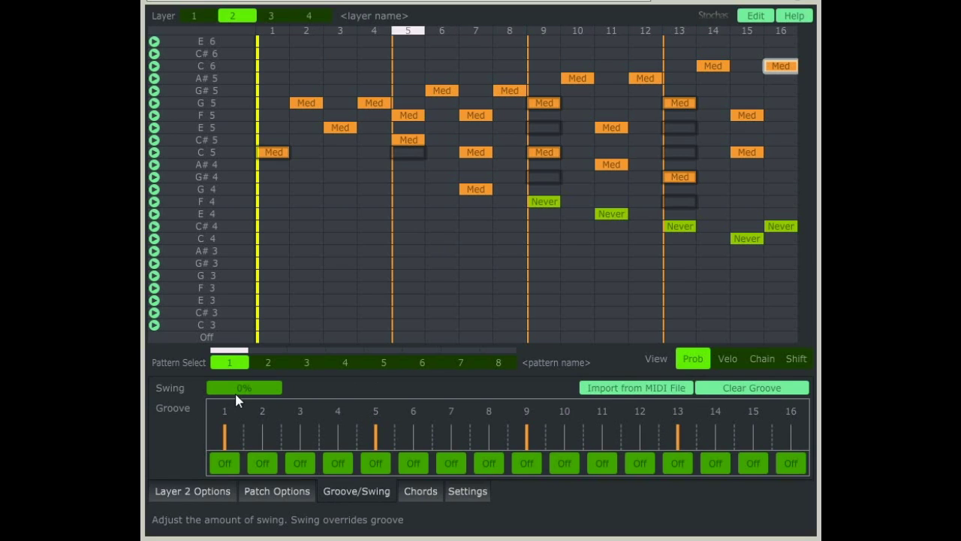
left_click_drag(236, 395, 329, 389)
left_click_drag(260, 387, 343, 386)
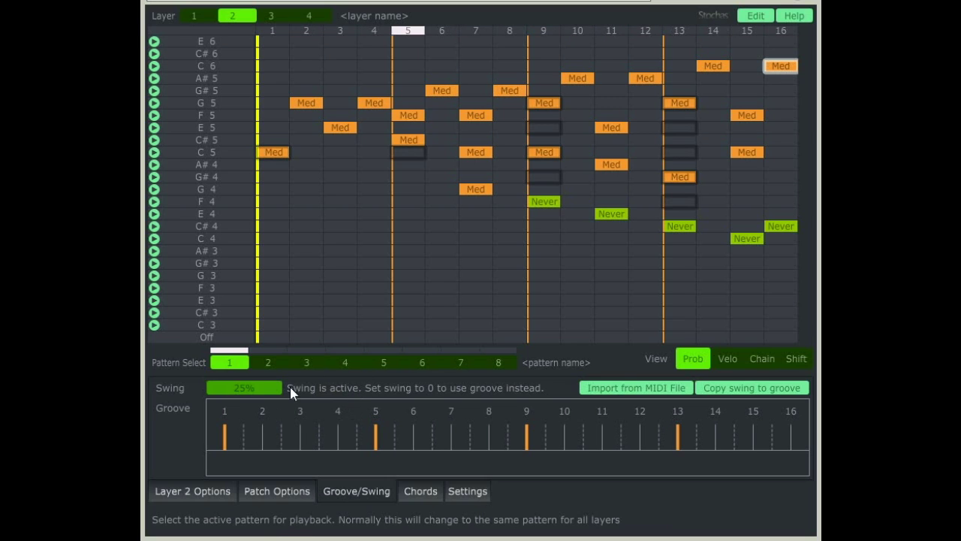
left_click(726, 389)
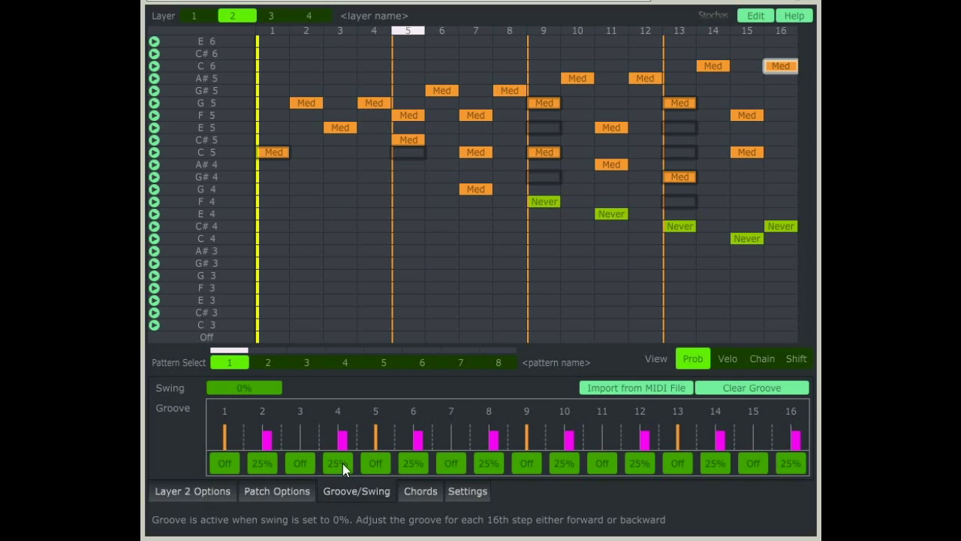
Set the groove of steps 1, 5, 9 and 13 to -20%.
left_click_drag(375, 465, 337, 468)
mouse_move(246, 465)
left_mouse_down()
mouse_move(223, 462)
mouse_move(248, 467)
left_mouse_up()
left_click_drag(527, 459, 387, 476)
left_click_drag(679, 468, 338, 476)
left_click_drag(215, 466, 135, 476)
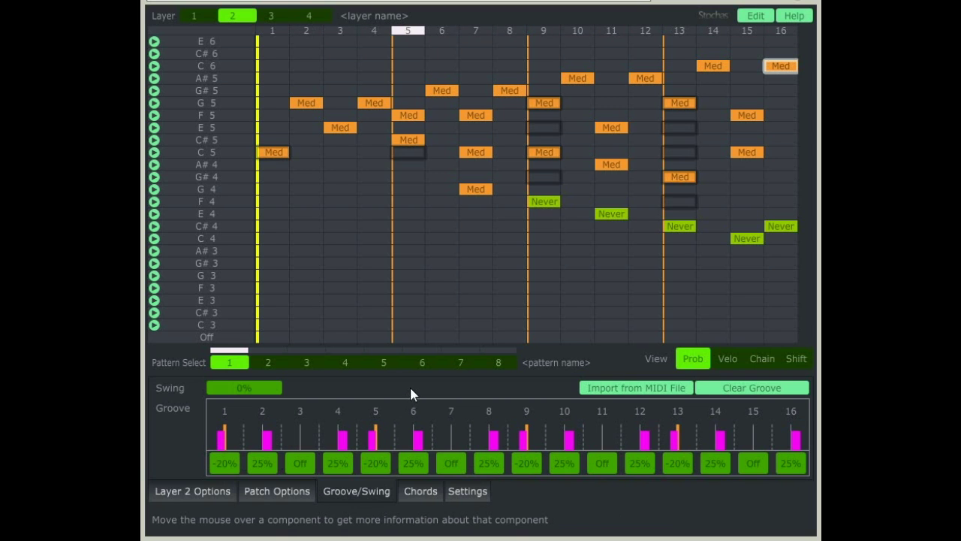
Change the patch's Randomization to Stable and return to the options of layer 2.
left_click(192, 490)
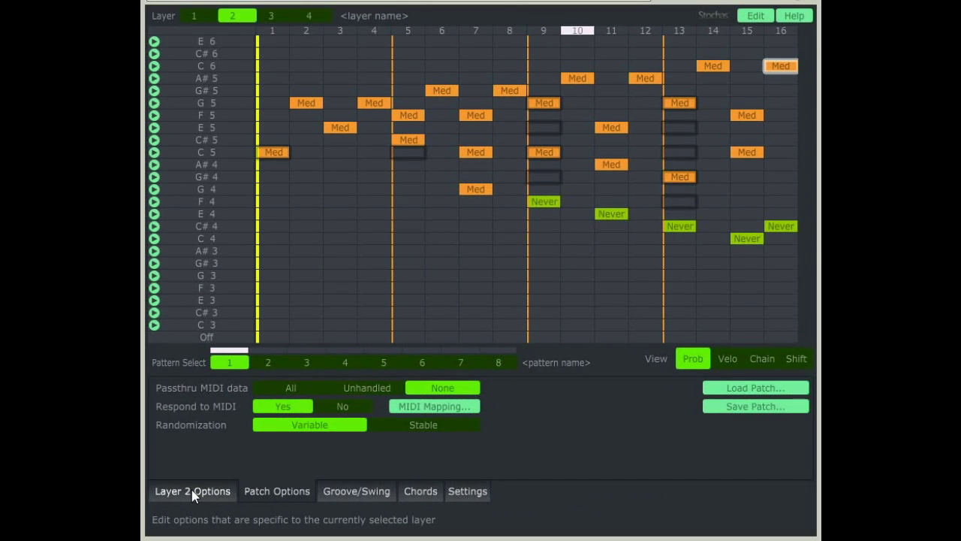
left_click(412, 426)
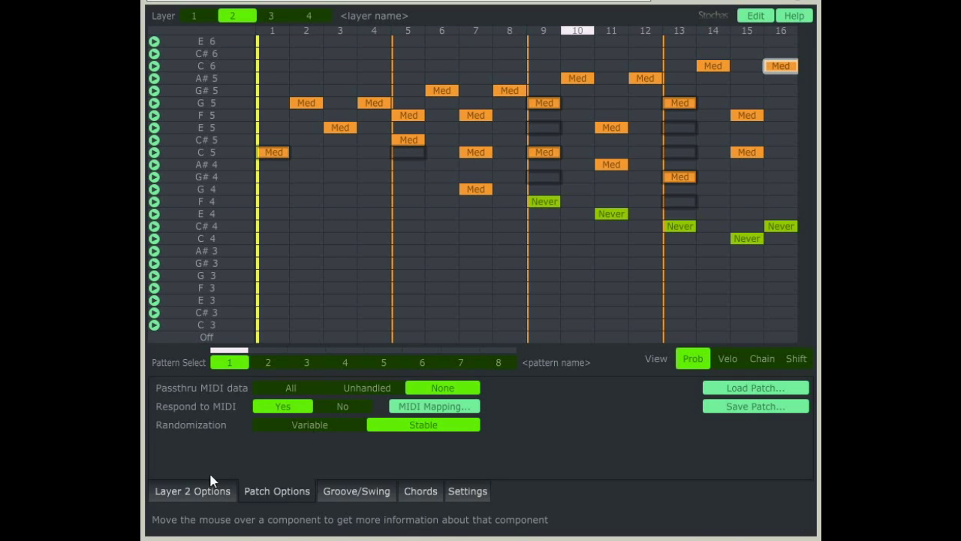
left_click(203, 492)
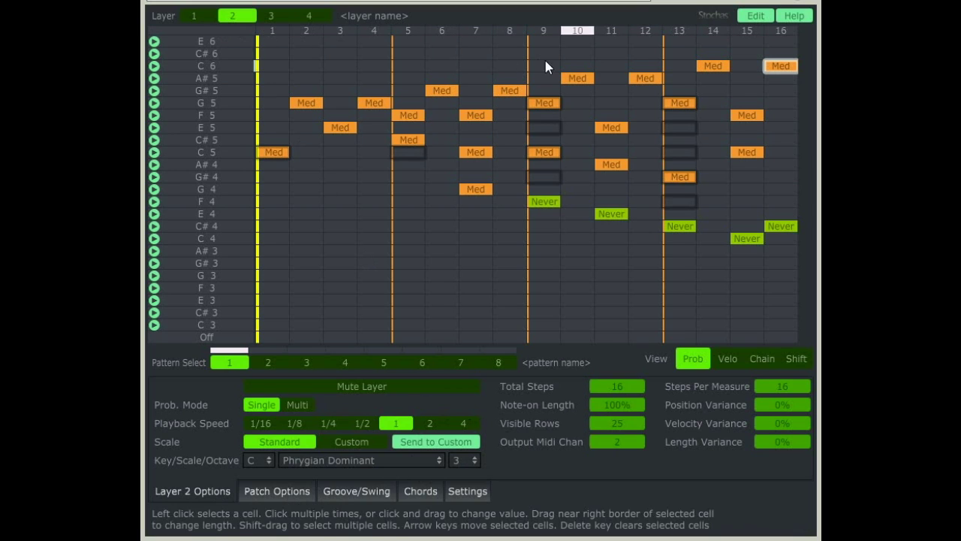
Clear all cell data from pattern 1 on layer 2 and on layer 1.
left_click(757, 16)
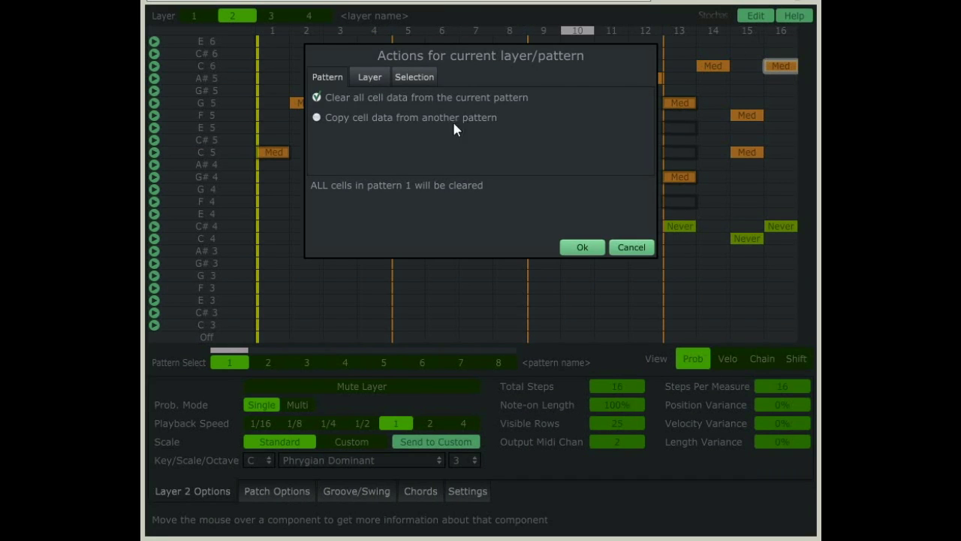
left_click(574, 246)
left_click(195, 15)
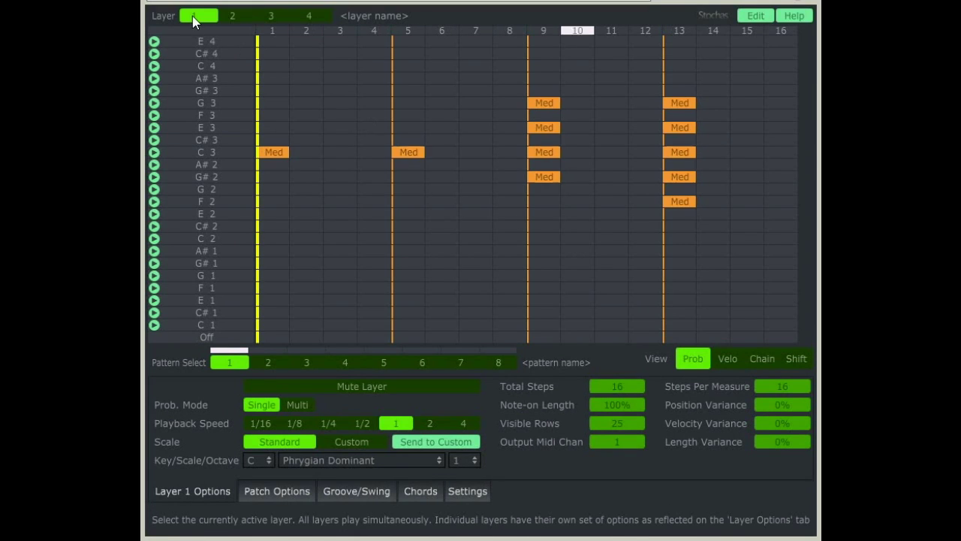
left_click(755, 15)
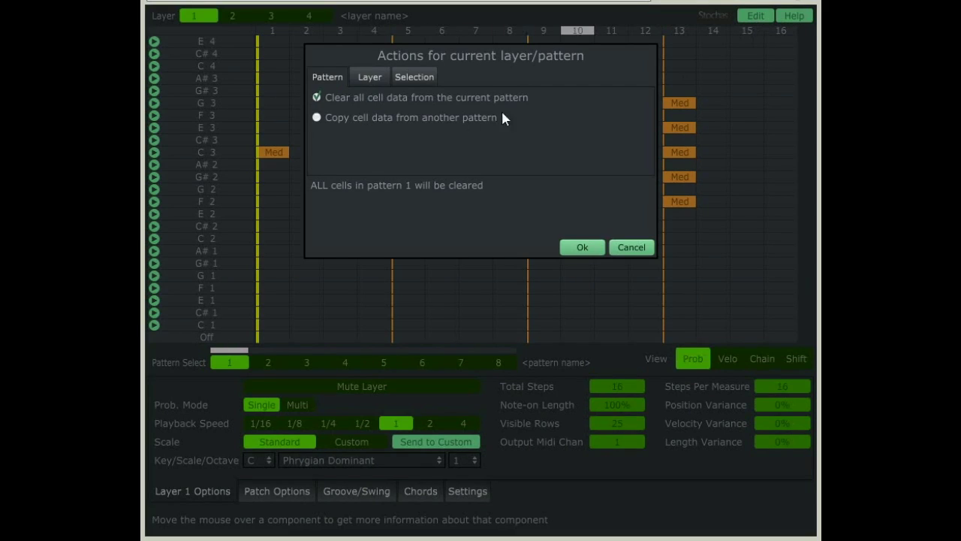
left_click(580, 248)
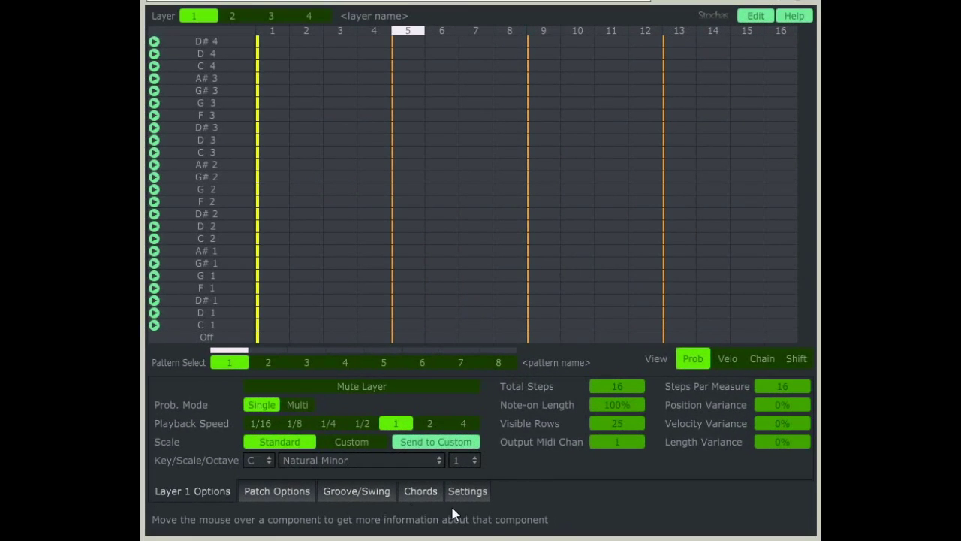
Place minor chords on layer 1 rooted on C 3 at steps 1 and 5, D# 3 at step 3 and G 3 at step 7.
left_click(416, 492)
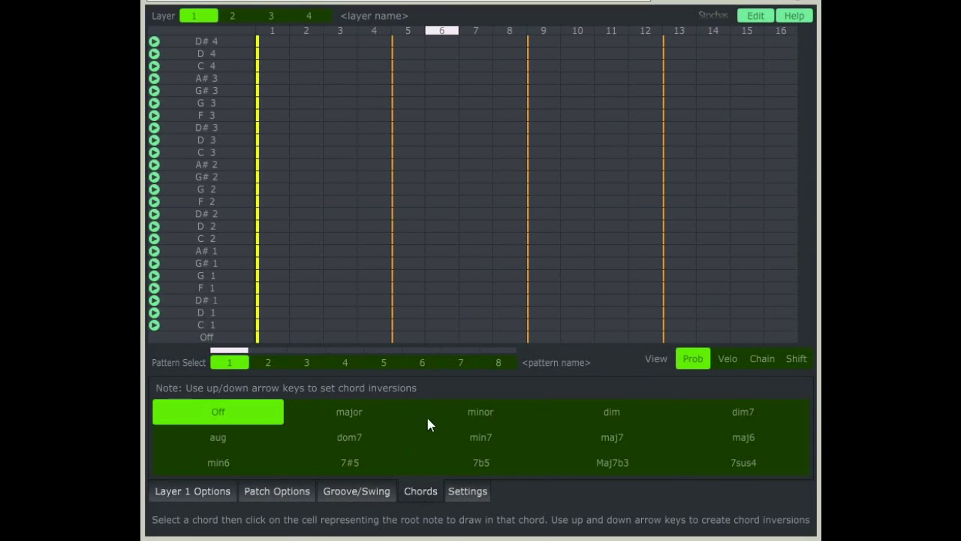
left_click(477, 425)
mouse_move(259, 272)
left_mouse_down()
mouse_move(293, 202)
mouse_move(275, 204)
mouse_move(285, 191)
mouse_move(270, 152)
left_mouse_up()
left_click(270, 153)
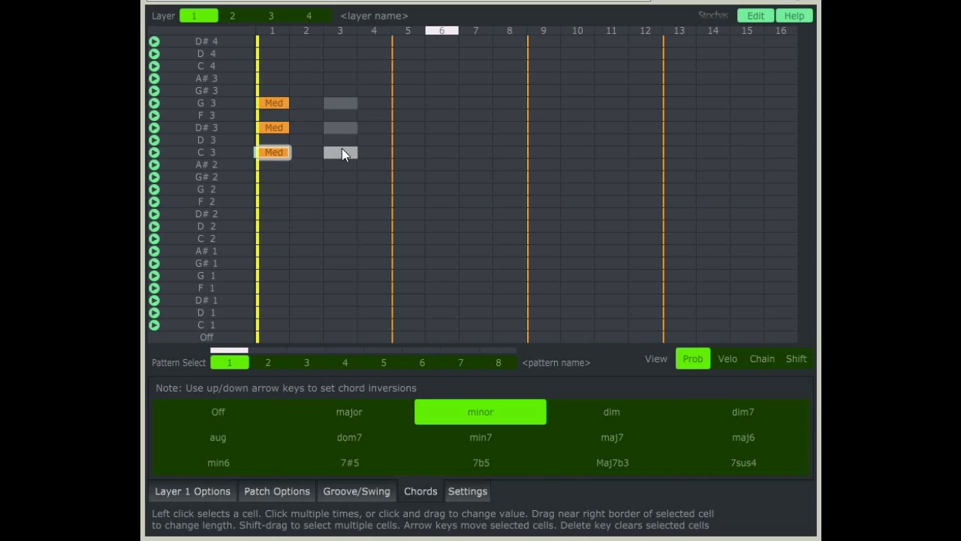
left_click(347, 128)
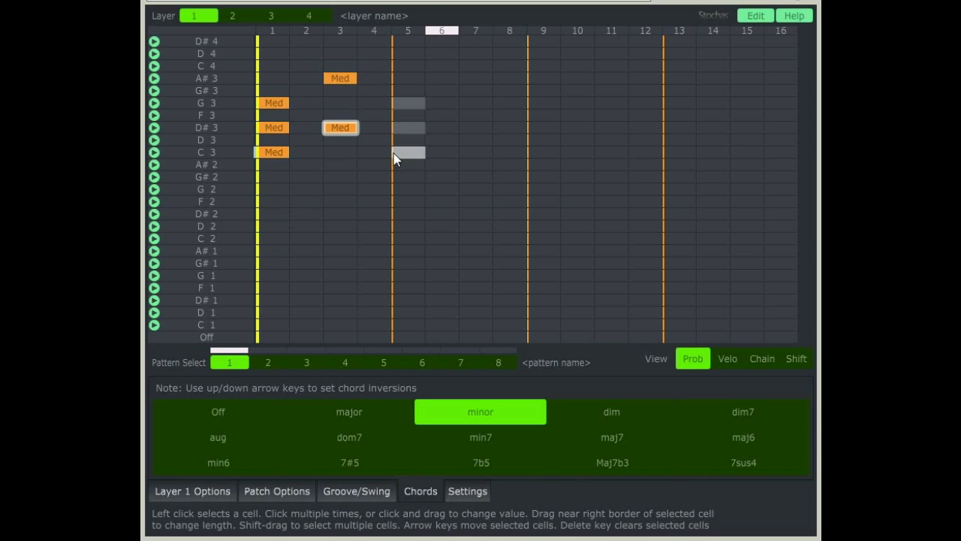
left_click(394, 153)
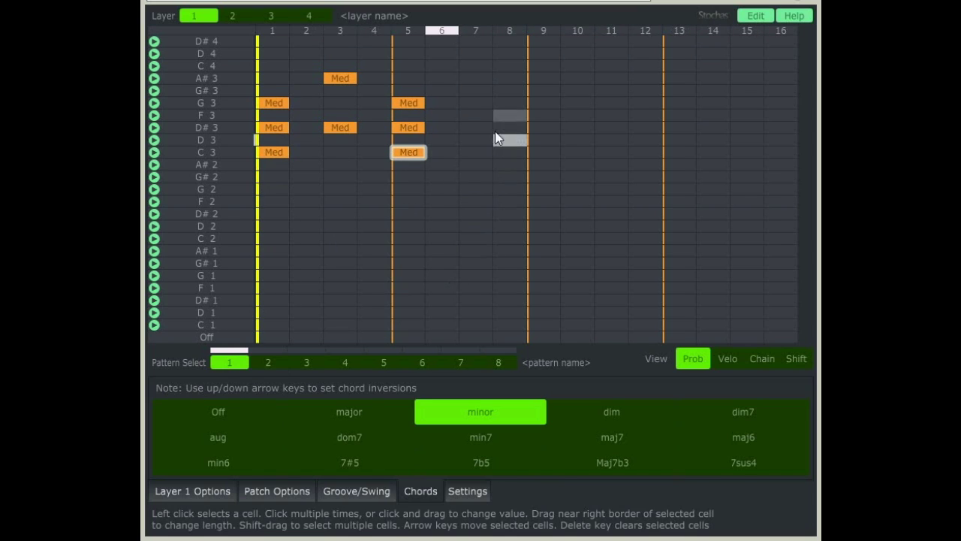
left_click(465, 106)
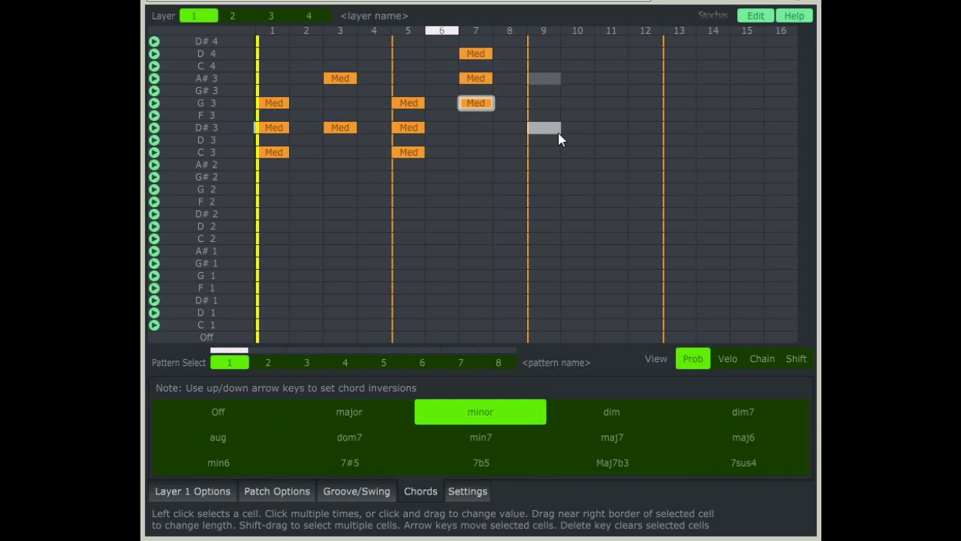
Place G 3 minor chords at step 9 in one inversion, step 11 in a further downward inversion, and step 13 in root position.
key("Down")
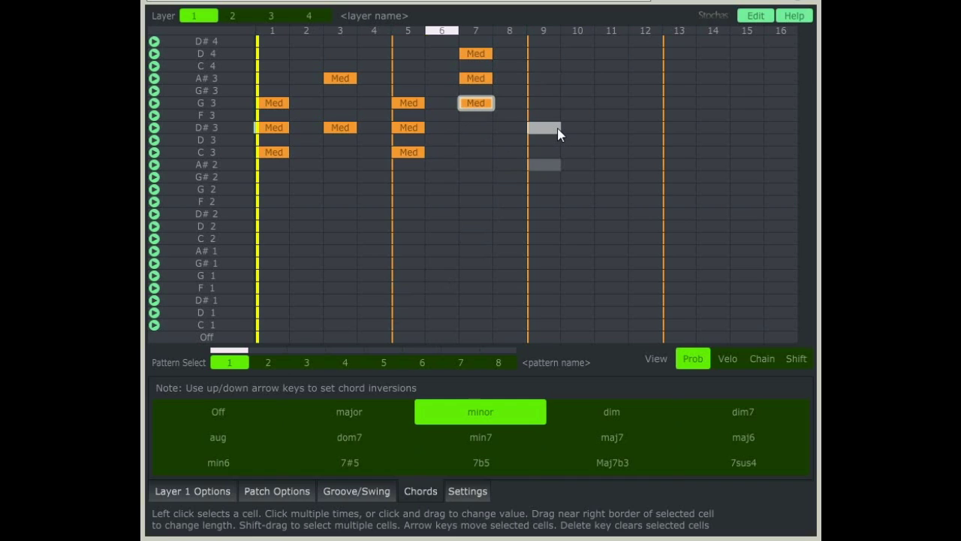
left_click(546, 106)
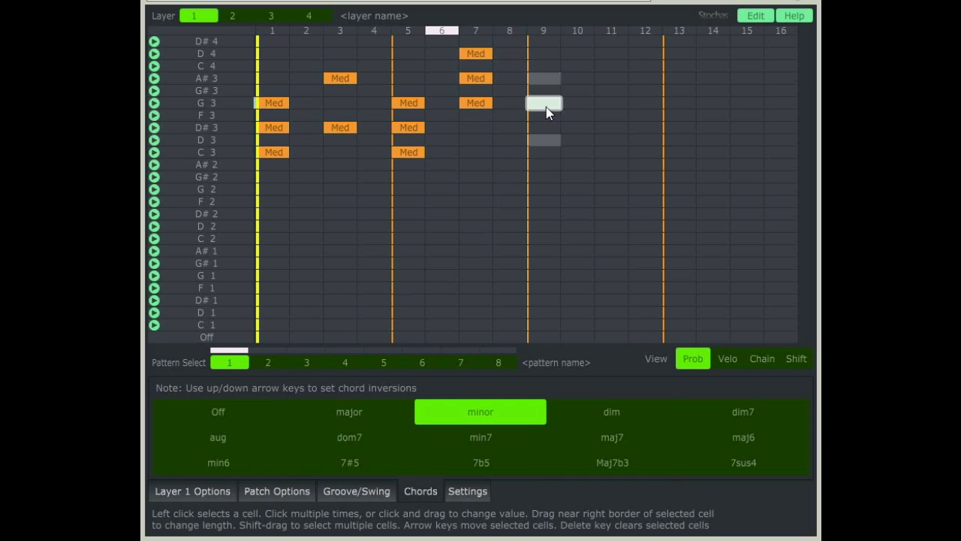
key("Up")
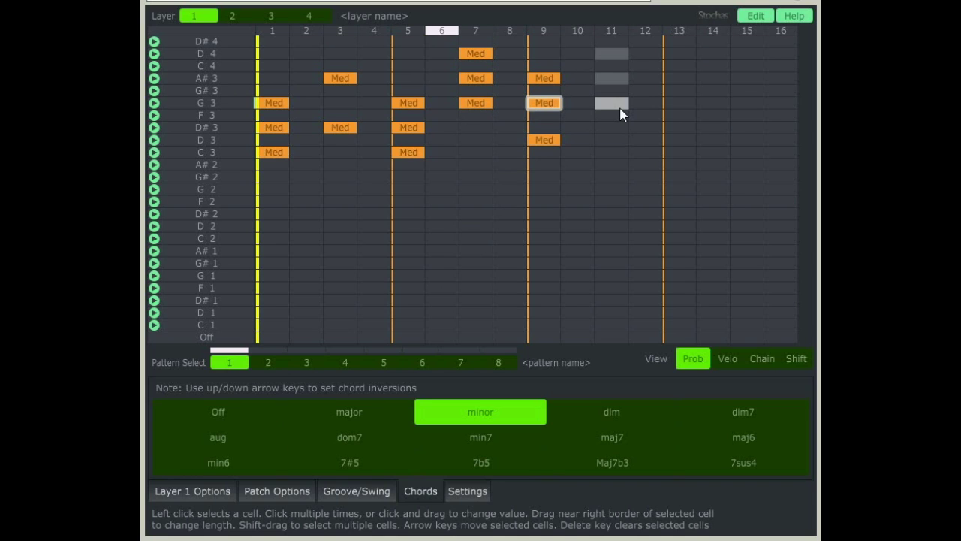
key("Down")
key("Down")
left_click(621, 113)
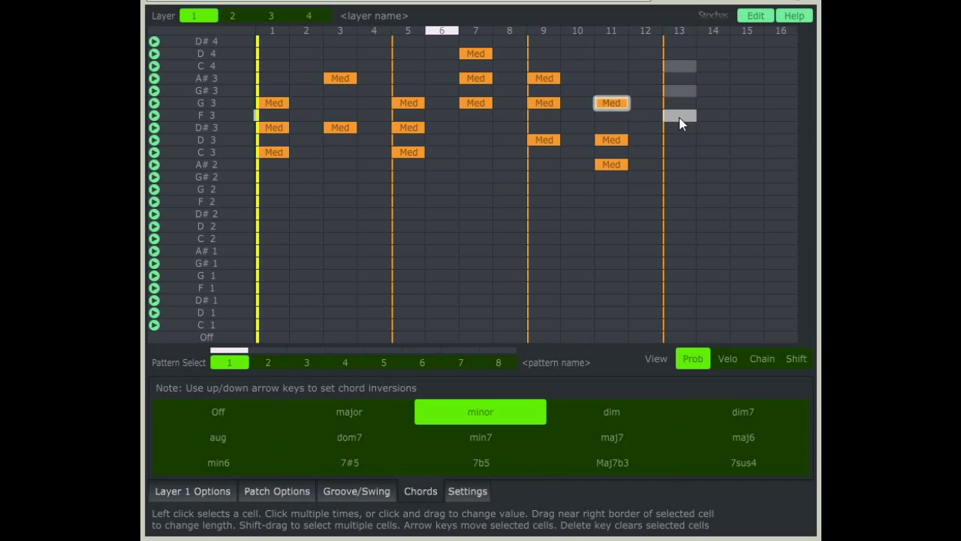
left_click(680, 109)
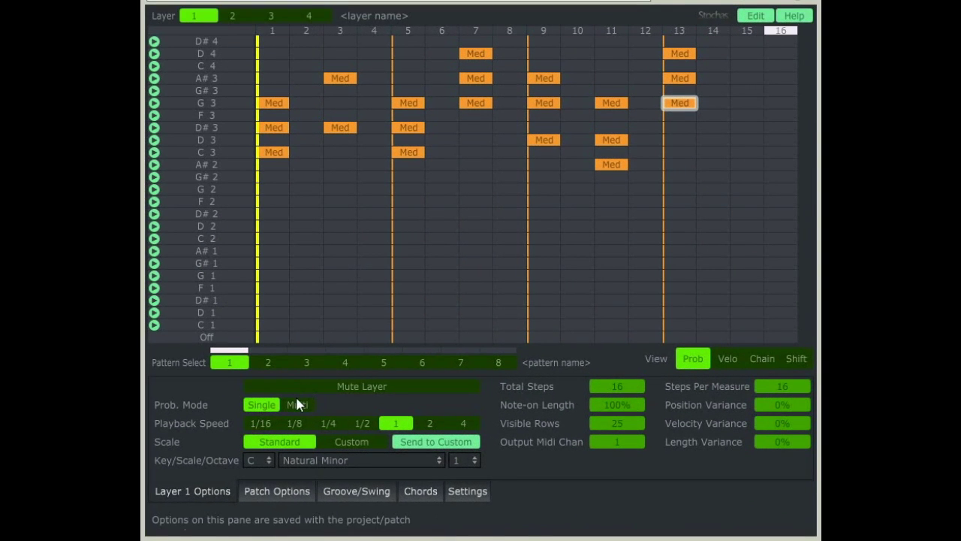
Switch layer 1 to Multi probability mode and set one note of each chord, plus all notes at step 11, to On.
mouse_move(296, 401)
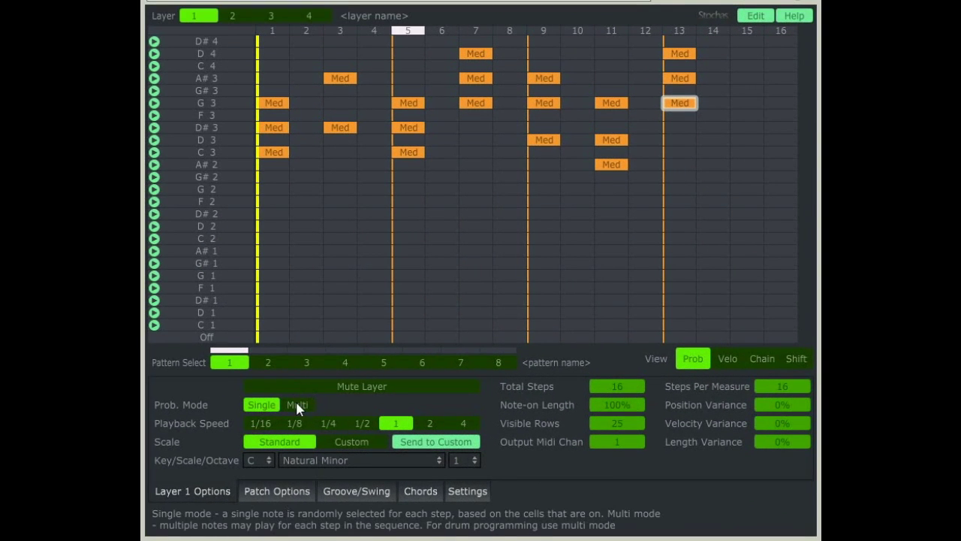
left_click(302, 404)
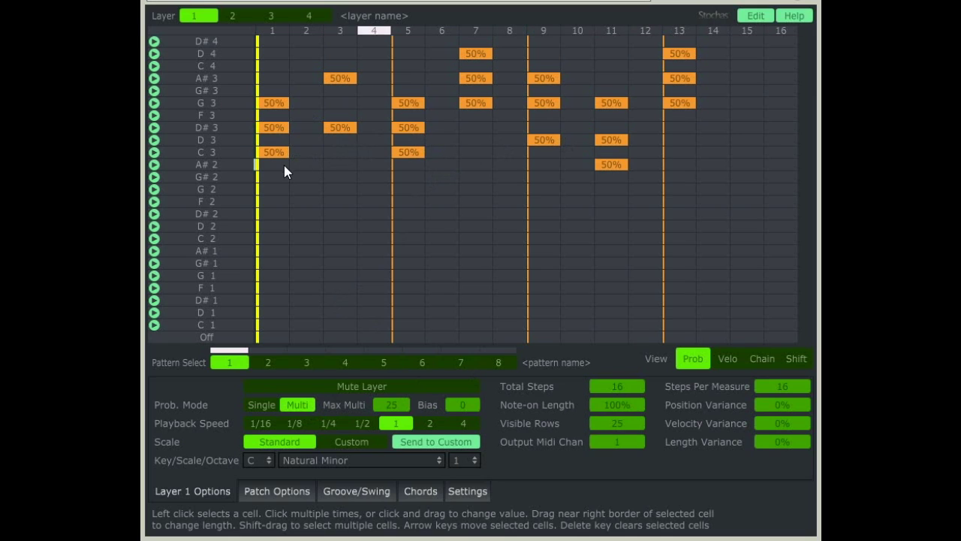
left_click_drag(275, 154, 764, 149)
left_click_drag(330, 127, 811, 160)
left_click_drag(407, 126, 796, 134)
left_click_drag(546, 105, 788, 105)
left_click_drag(475, 78, 680, 103)
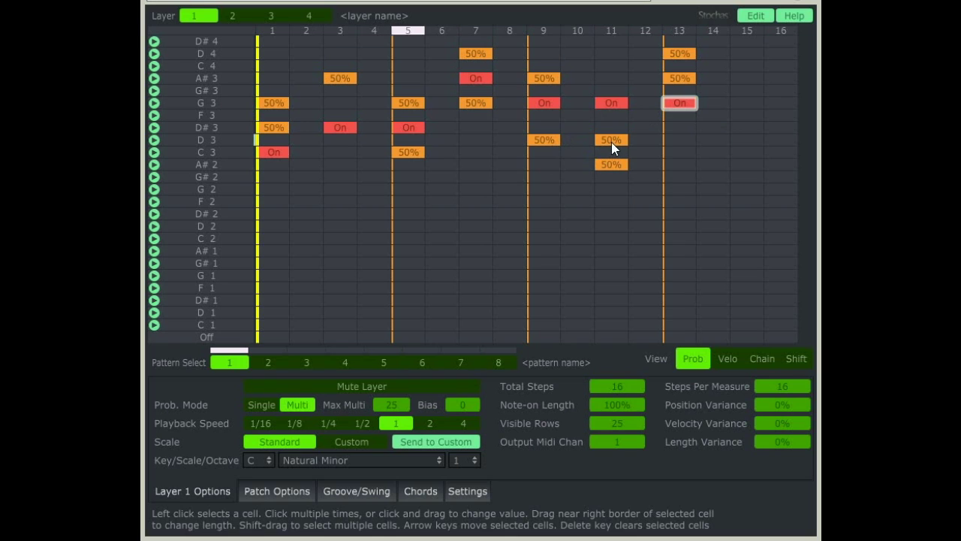
left_click_drag(611, 142, 611, 132)
left_click_drag(611, 167, 611, 162)
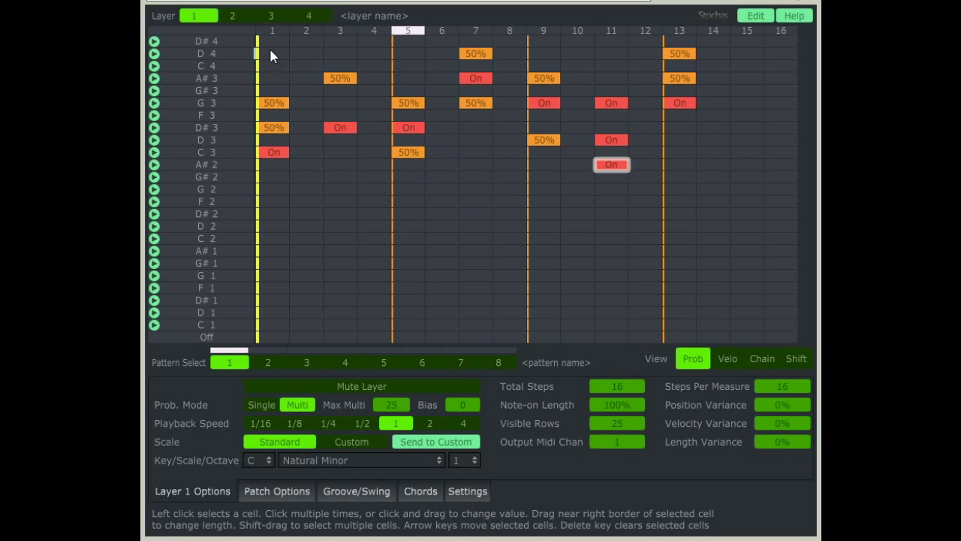
Set the probability of all cells from step 1 to 13 on layer 1 to an absolute value of On (High).
left_click_drag(269, 46, 686, 185)
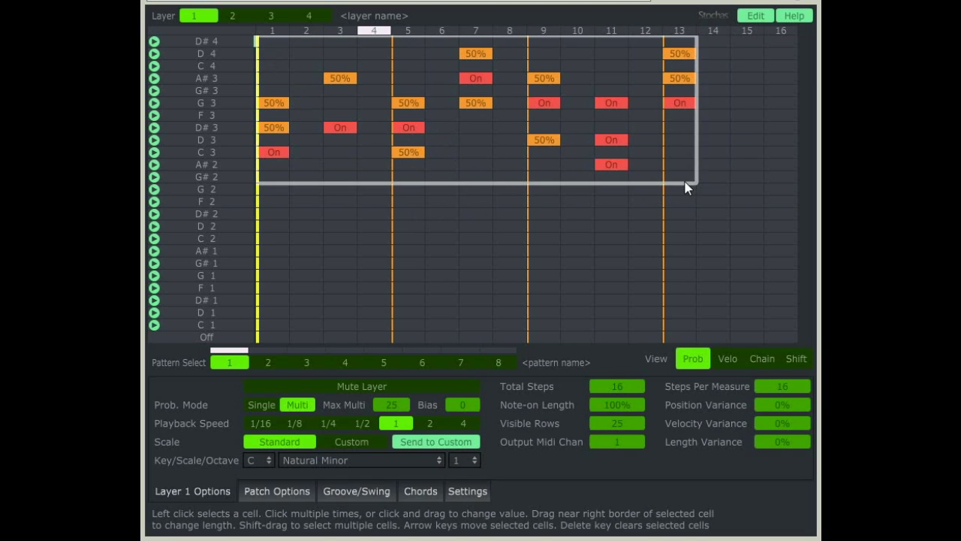
left_click(754, 15)
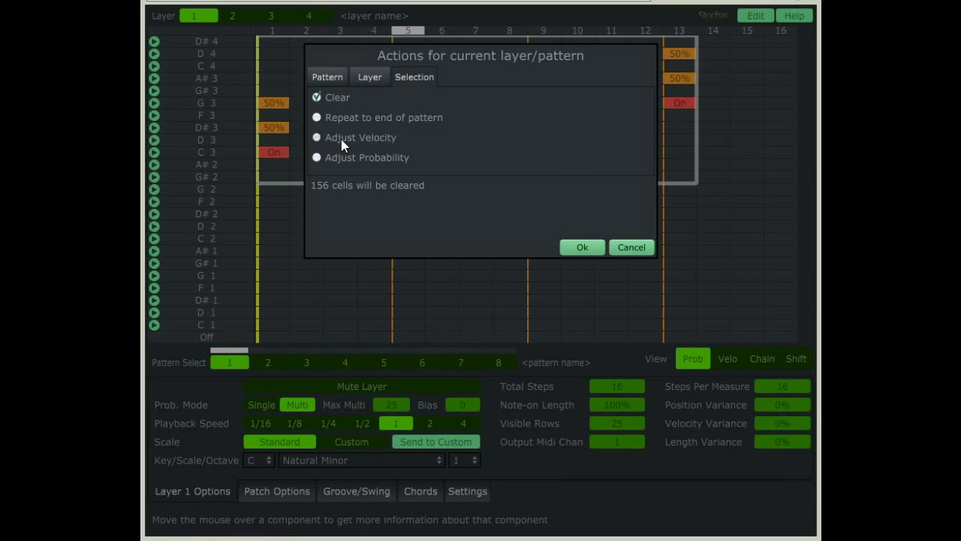
left_click(353, 159)
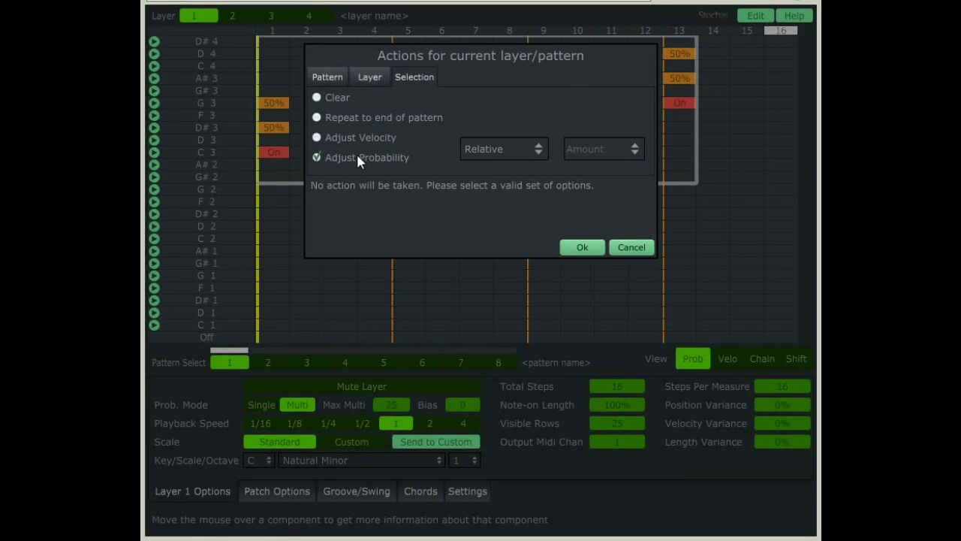
left_click(481, 151)
left_click(502, 195)
left_click(598, 149)
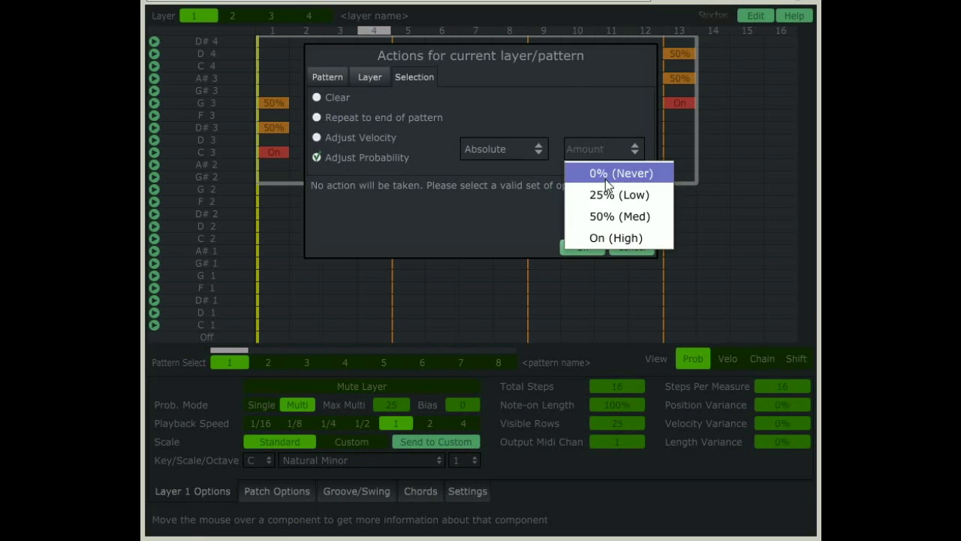
left_click(612, 238)
left_click(583, 245)
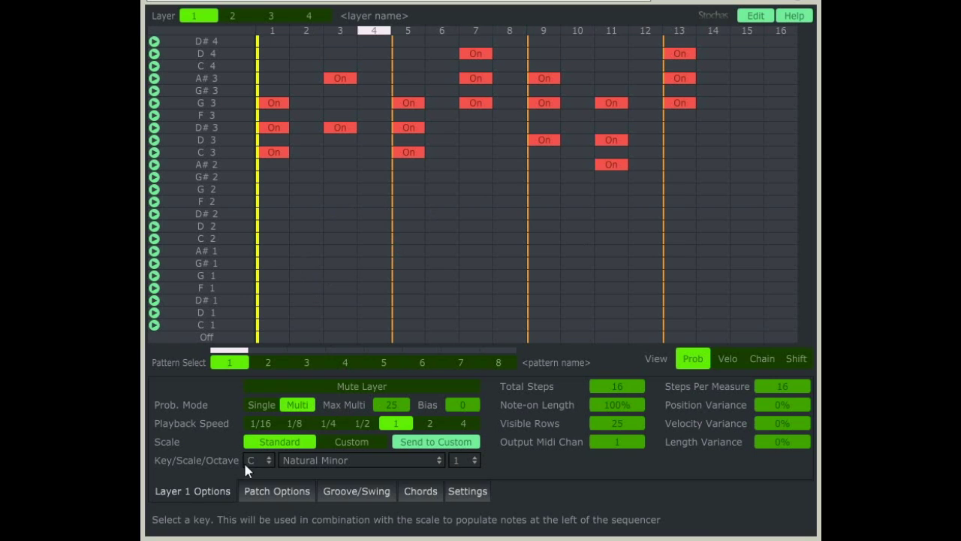
Set the Max Multi limit of layer 1 to 2.
left_click(390, 407)
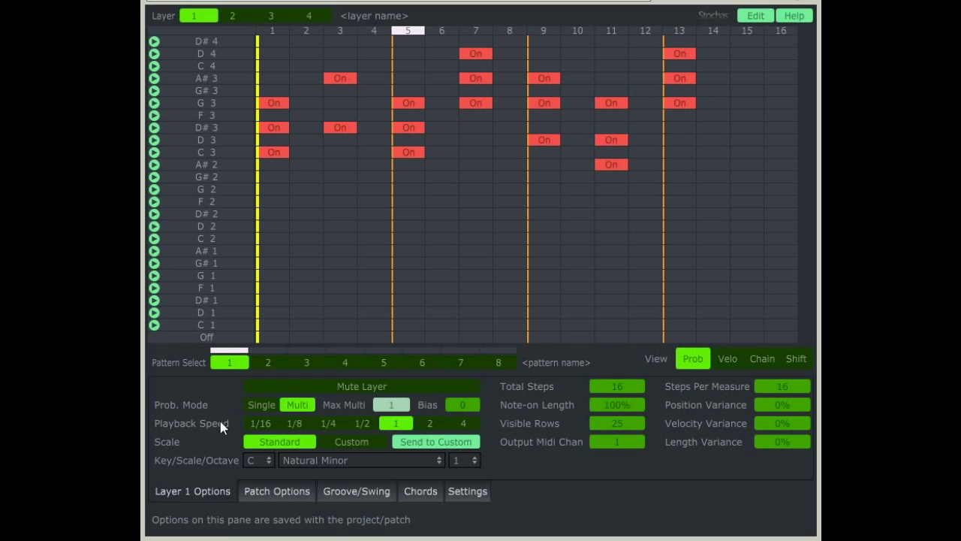
type("2")
key("Return")
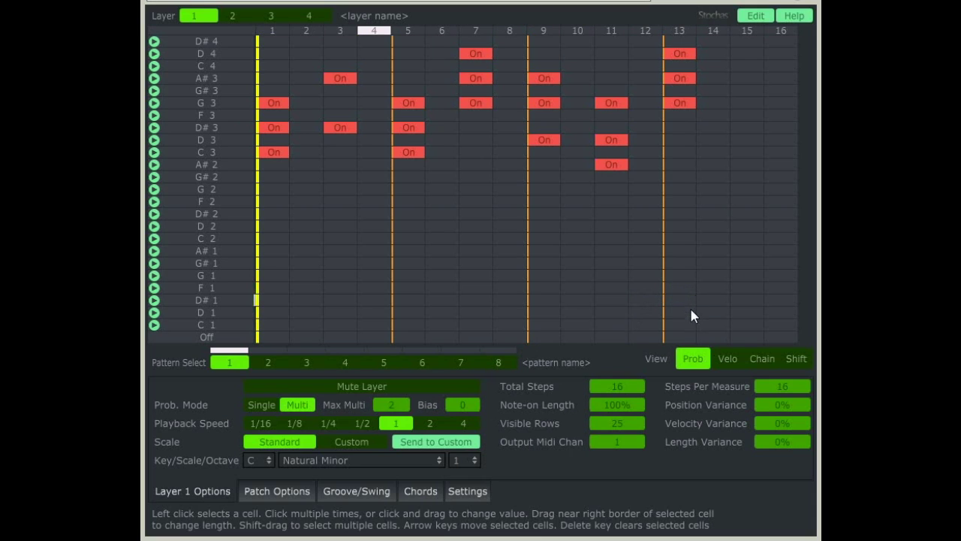
Lower note velocities on layer 1: D# 3 at step 5 to 112, G 3 at step 7 to 68, D 3 at step 9 to 74, G 3 at step 11 to 82.
left_click(719, 359)
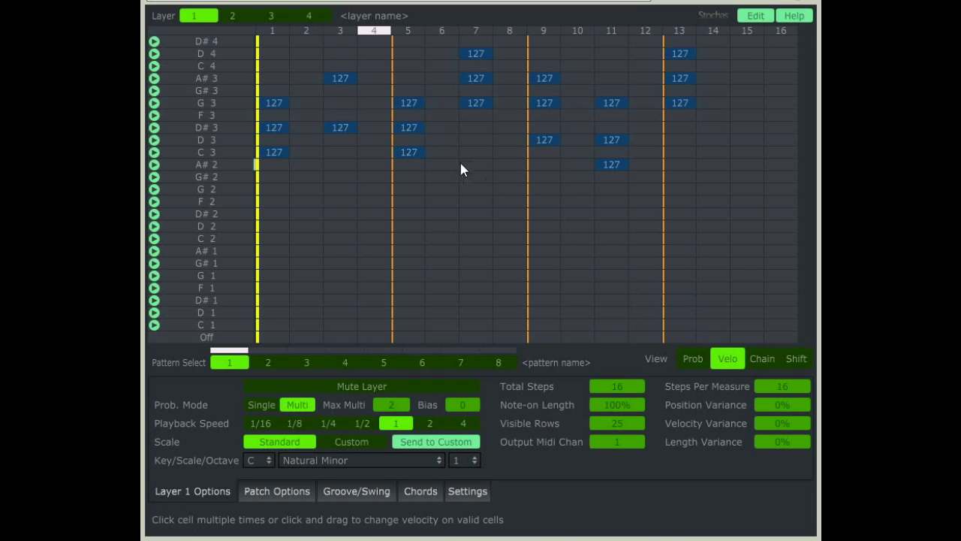
left_click_drag(409, 126, 301, 136)
left_click_drag(476, 103, 225, 114)
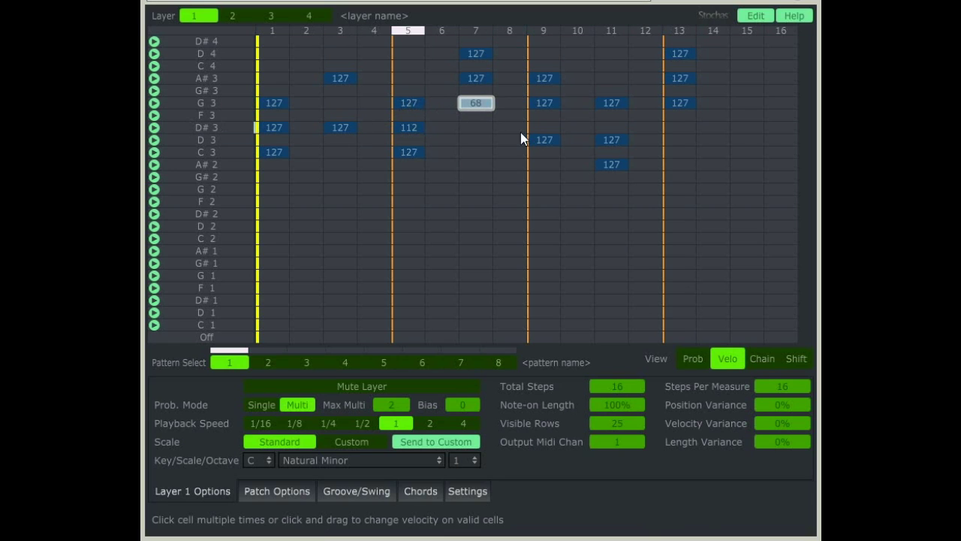
left_click_drag(554, 144, 315, 217)
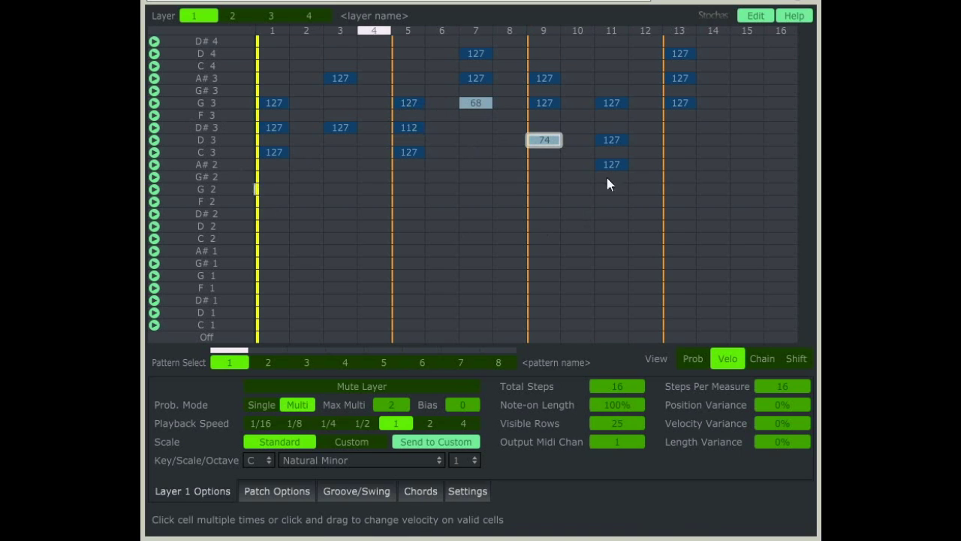
left_click_drag(611, 103, 536, 215)
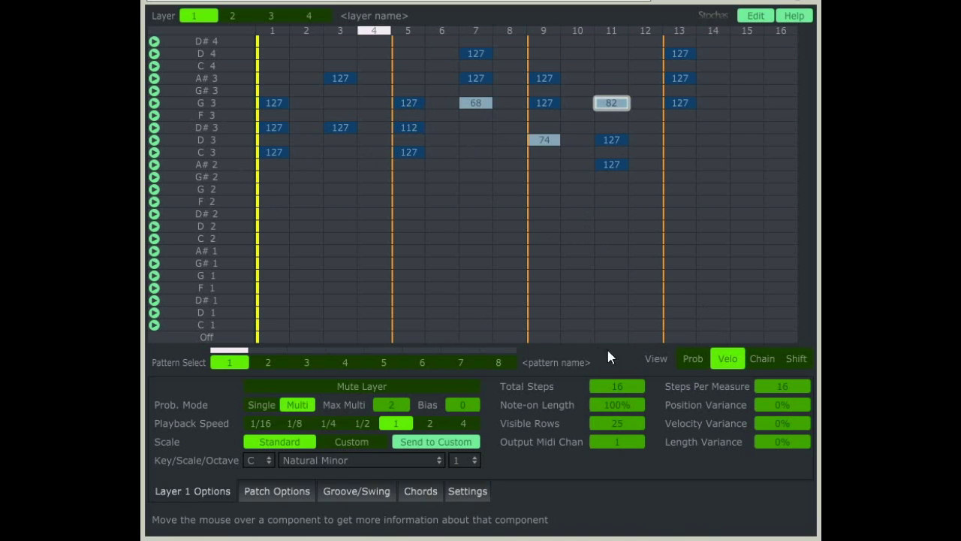
Shift the step 13 notes earlier in time, G 3 by -20 and A# 3 by -12.
left_click(797, 357)
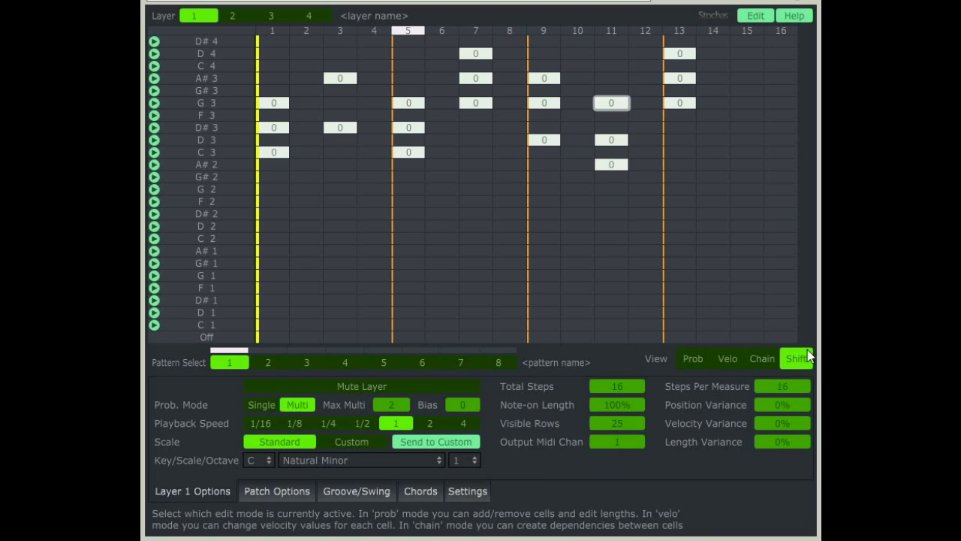
left_click_drag(677, 109, 543, 103)
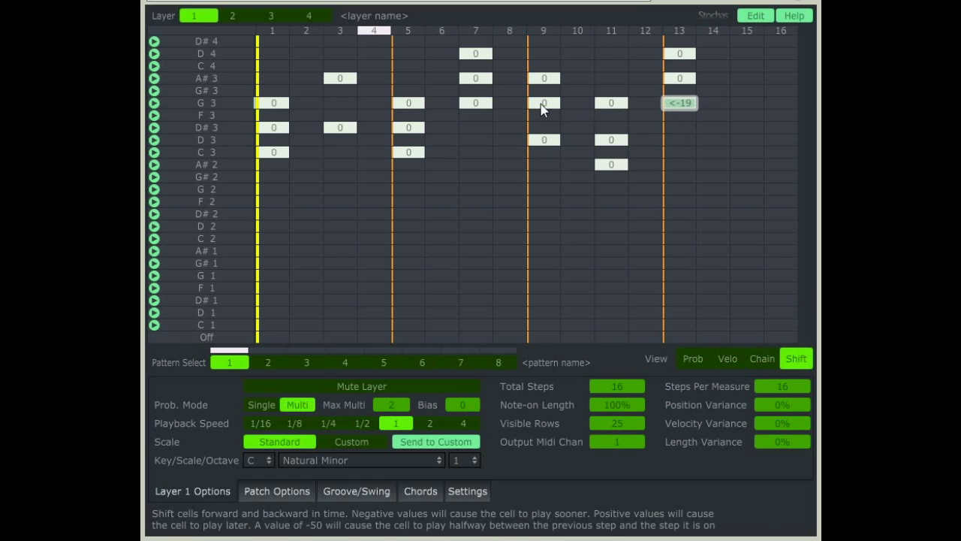
mouse_move(682, 84)
left_mouse_down()
mouse_move(593, 82)
mouse_move(601, 133)
left_mouse_up()
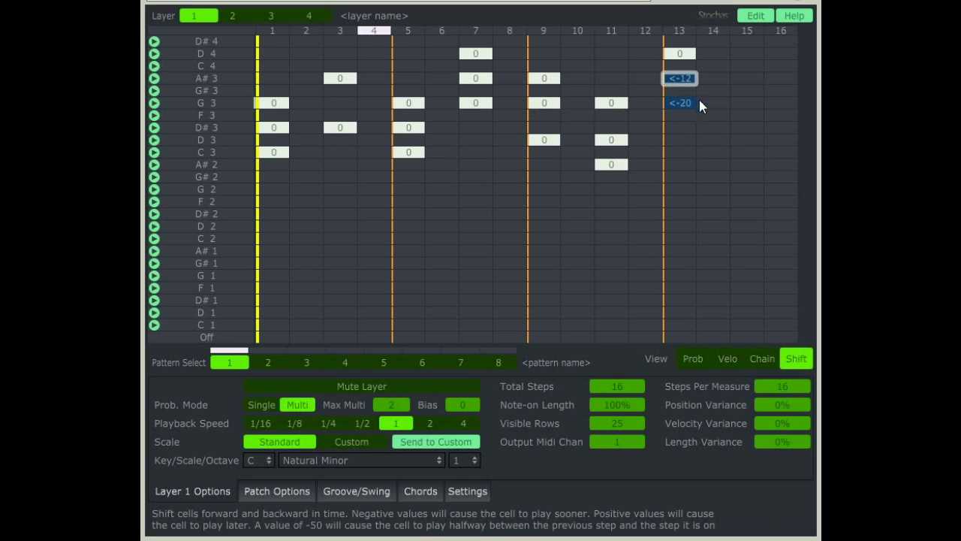
Shift step 9's D 3 by -32 and G 3 by -13, and move step 5's D# 3 and C 3 earlier in time.
left_click_drag(543, 140, 316, 157)
left_click_drag(528, 103, 518, 104)
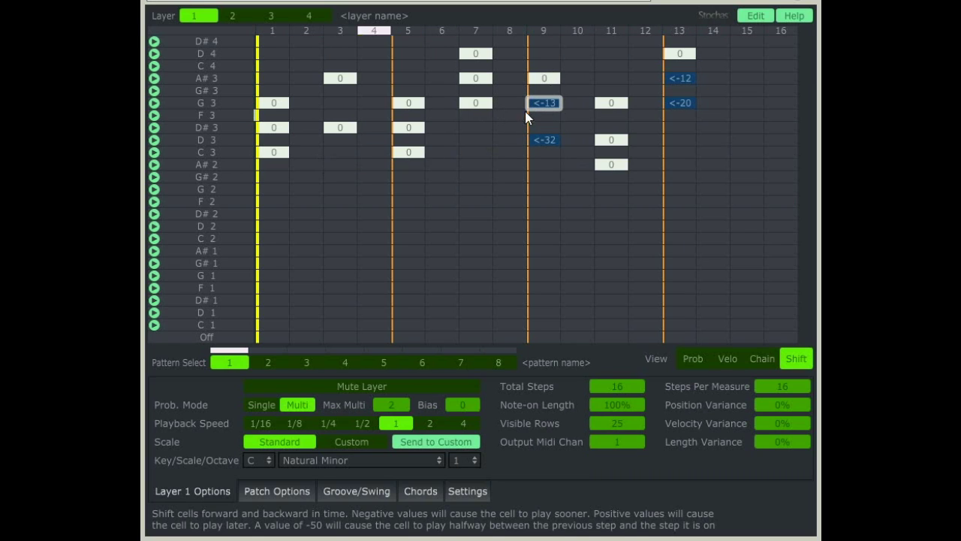
left_click_drag(411, 130, 188, 135)
left_click_drag(408, 152, 345, 155)
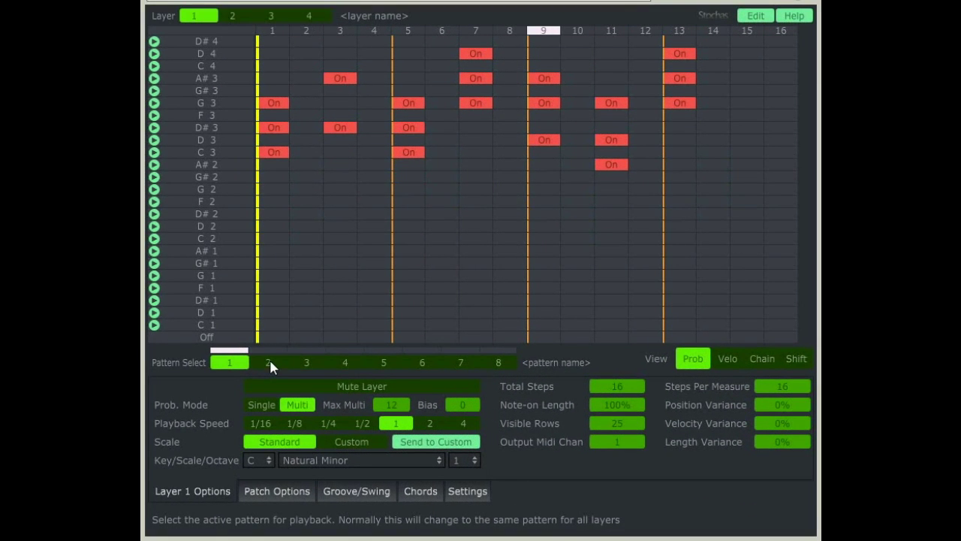
Switch playback to pattern 2 and back to pattern 1 to compare the layer 1 chords.
left_click(269, 362)
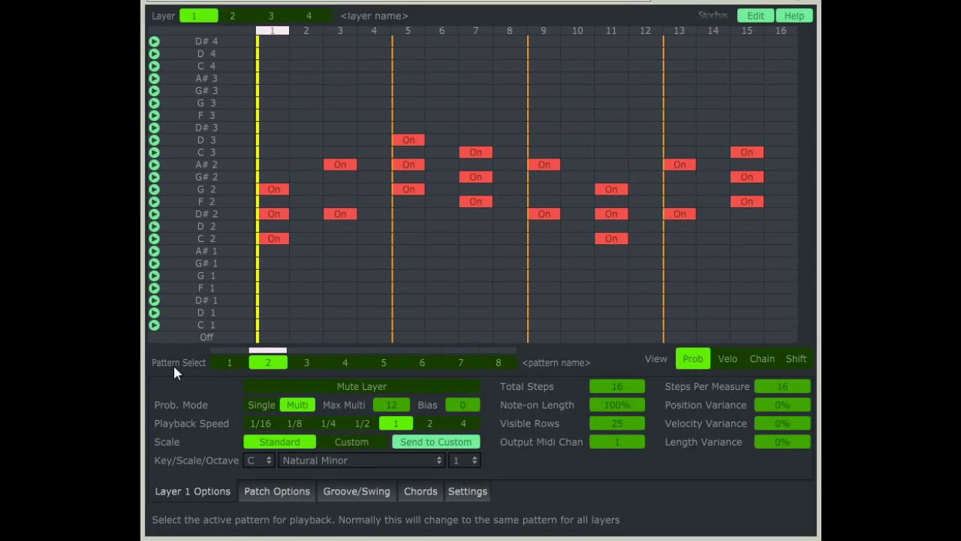
left_click(231, 362)
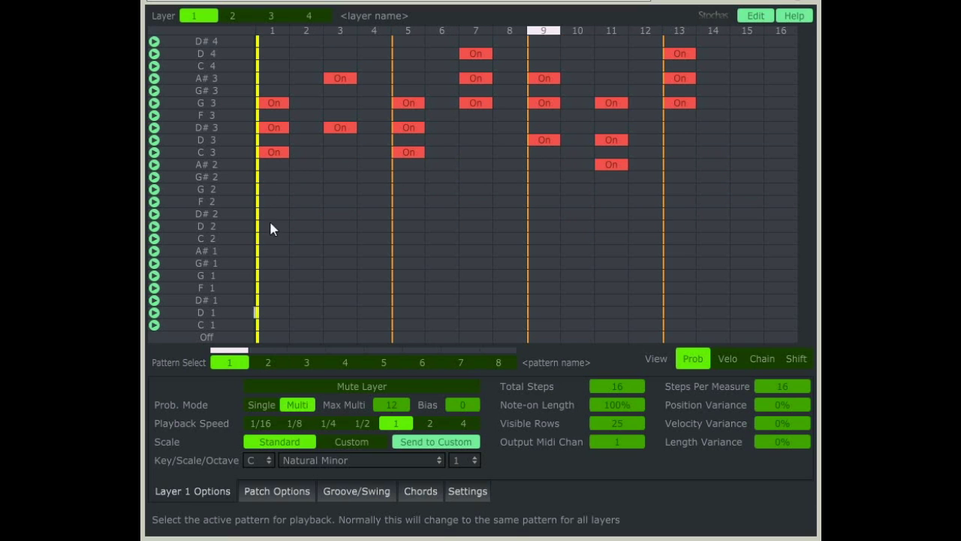
In pattern 1 of layer 2, add an ascending line at odd steps, moving in pairs through C 4, C# 4, E 4 and F 4.
left_click(239, 15)
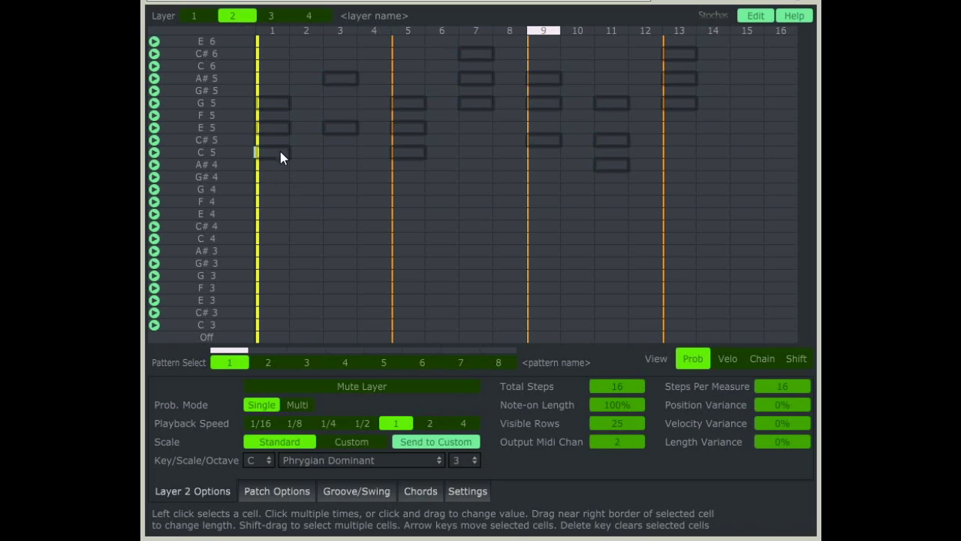
left_click(279, 233)
left_click(346, 237)
left_click(408, 226)
left_click(473, 225)
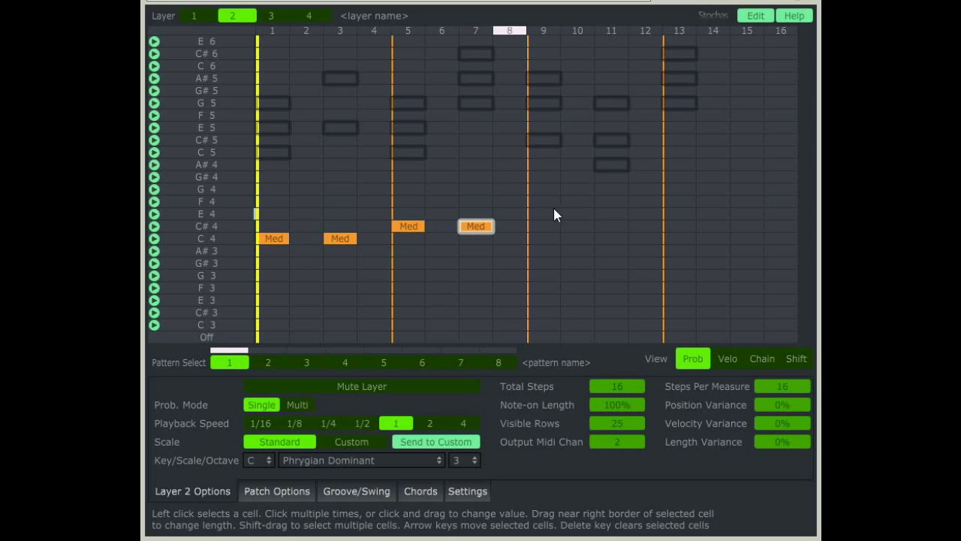
left_click(542, 214)
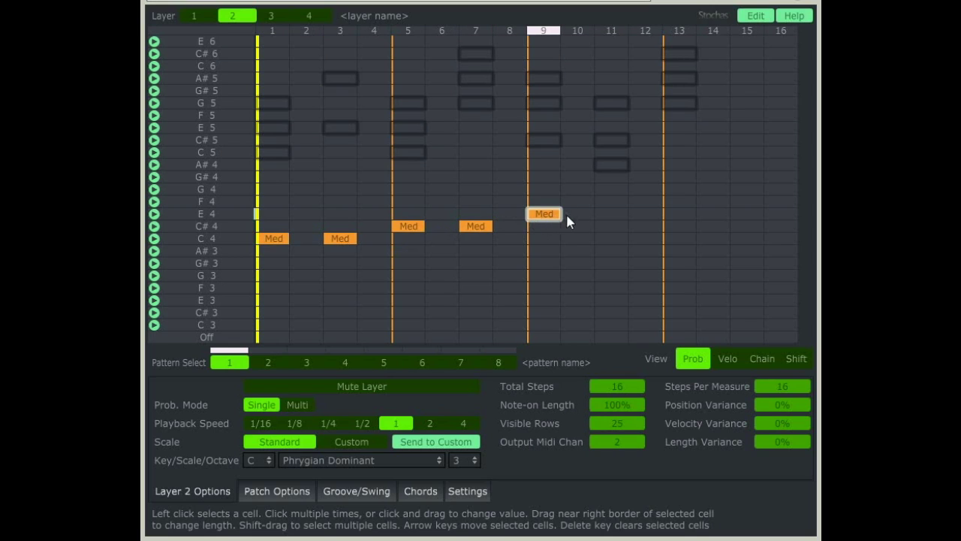
left_click(606, 214)
left_click(680, 201)
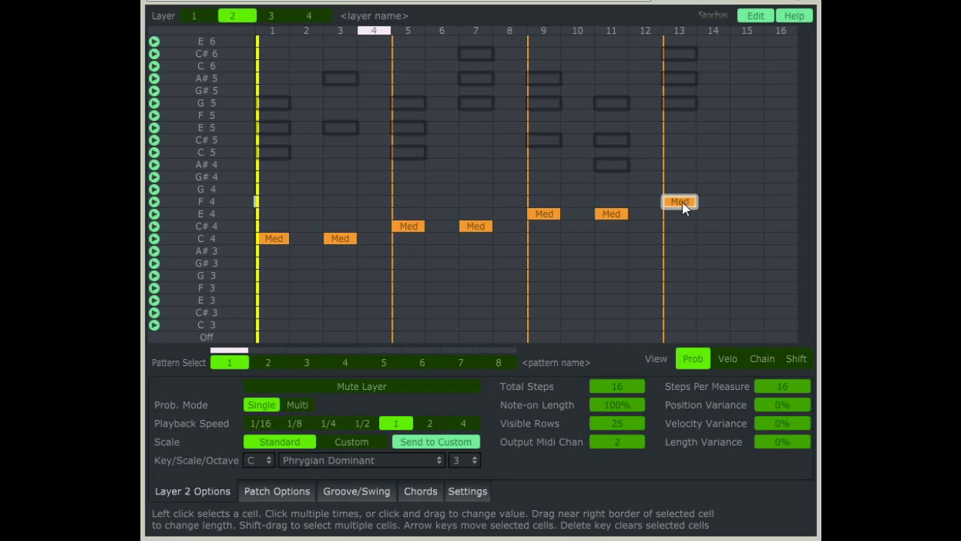
left_click(746, 202)
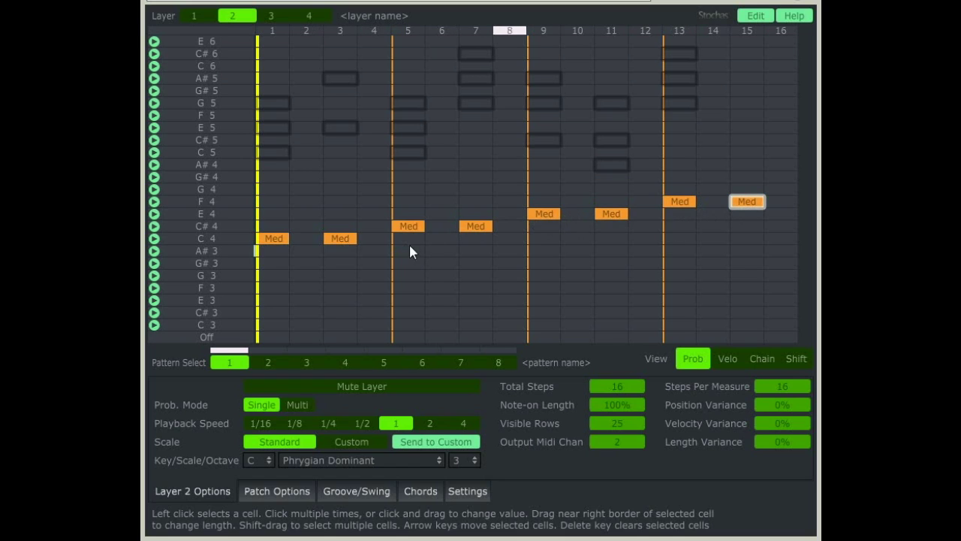
Place C 6, C 6, A# 5, G# 5, G 5, G 5, F 5, E 5 on pattern 2's odd steps, and return to pattern 1.
left_click(266, 363)
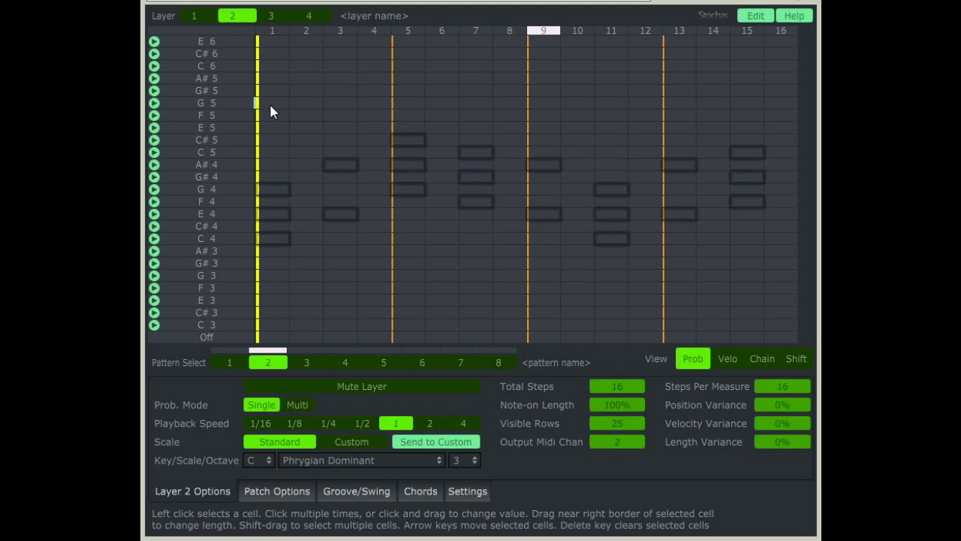
left_click(269, 66)
left_click(341, 66)
left_click(407, 78)
left_click(475, 90)
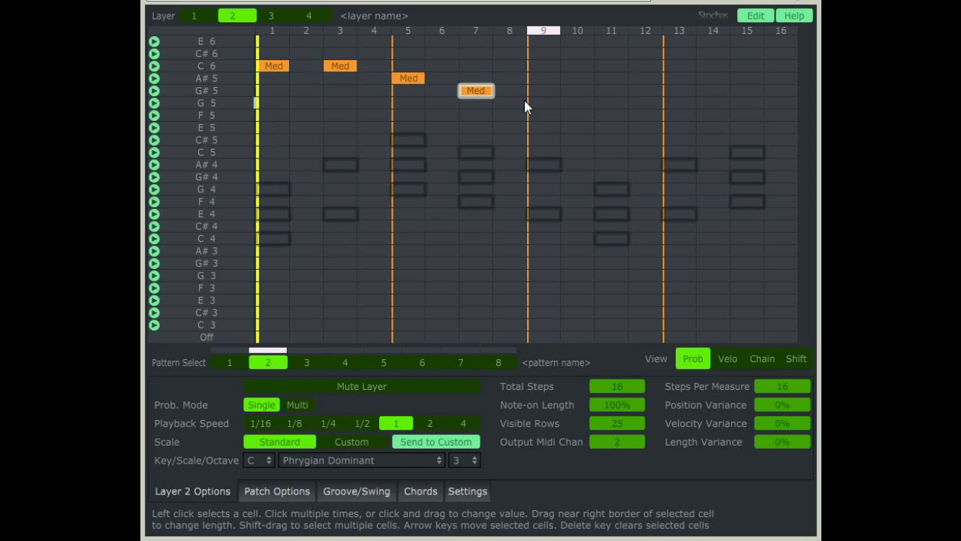
left_click(545, 101)
left_click(614, 104)
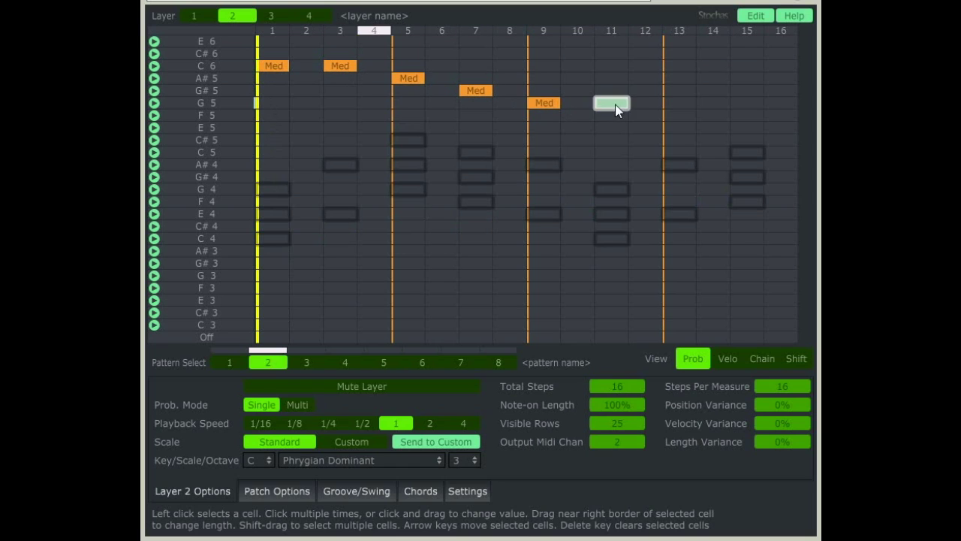
left_click(670, 114)
left_click(745, 128)
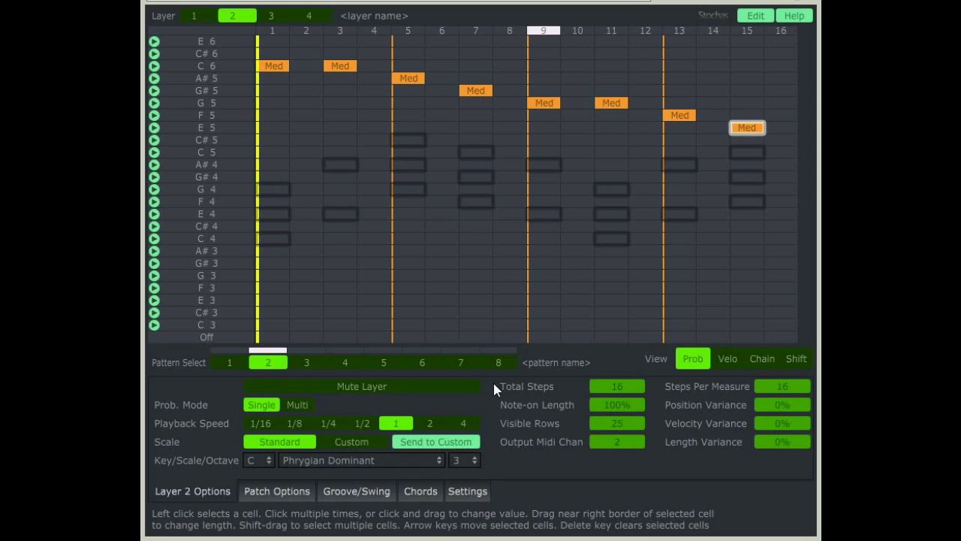
left_click(224, 363)
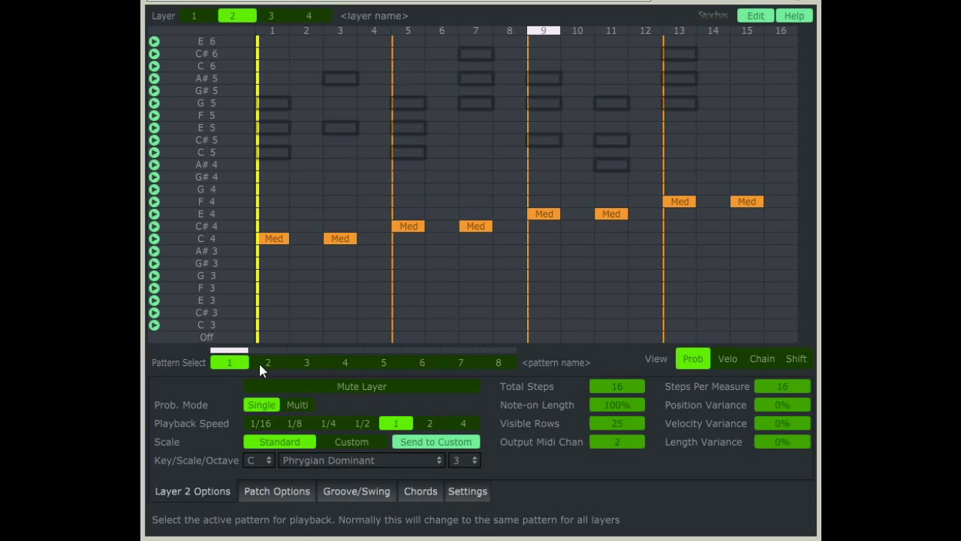
Try the Light color scheme and restore the Dark one.
left_click(467, 490)
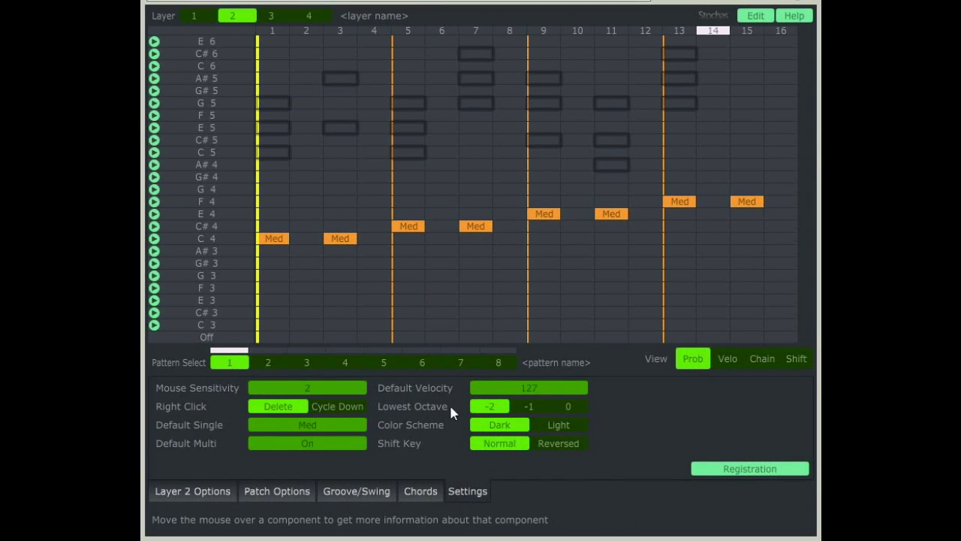
left_click(555, 425)
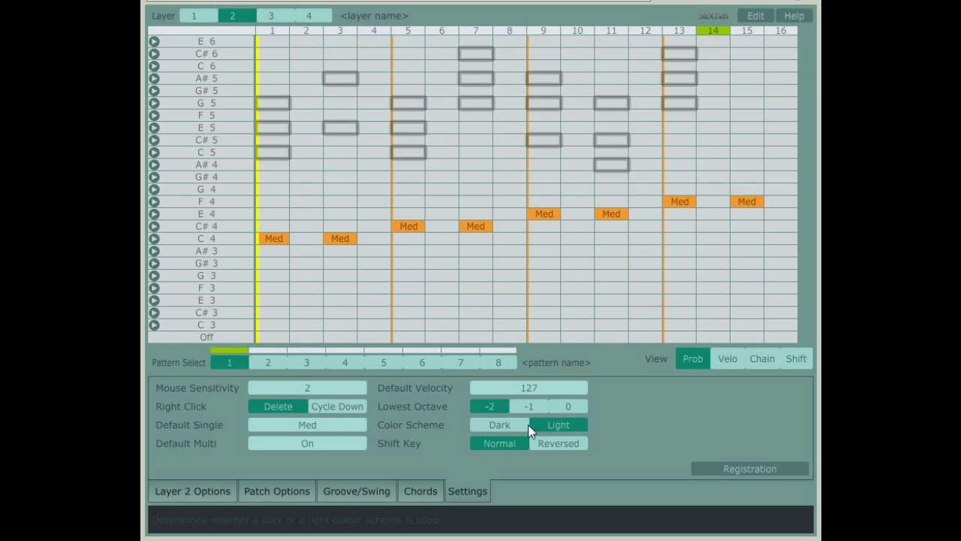
left_click(498, 423)
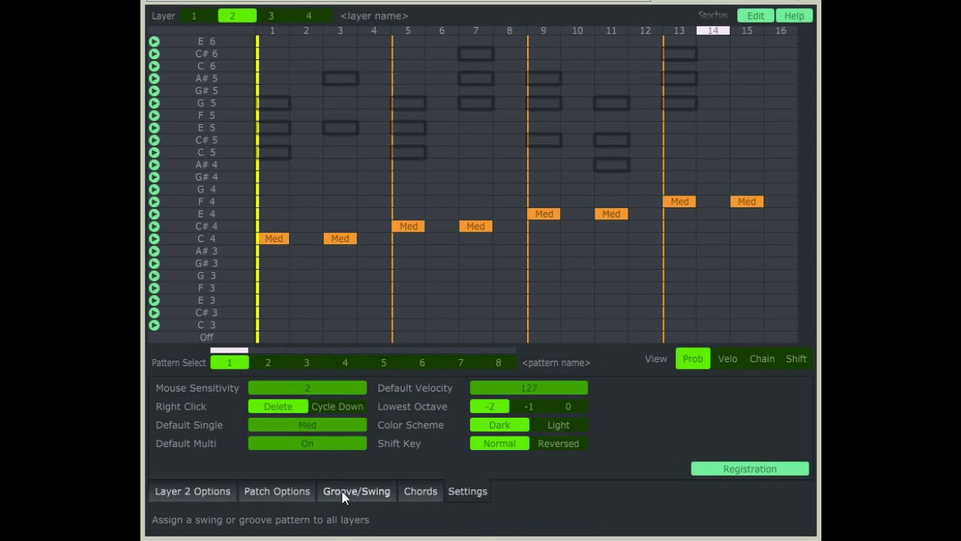
Look at the shared patch options, try a playback speed of 1/2 on layer 2, and set it to 2.
left_click(274, 498)
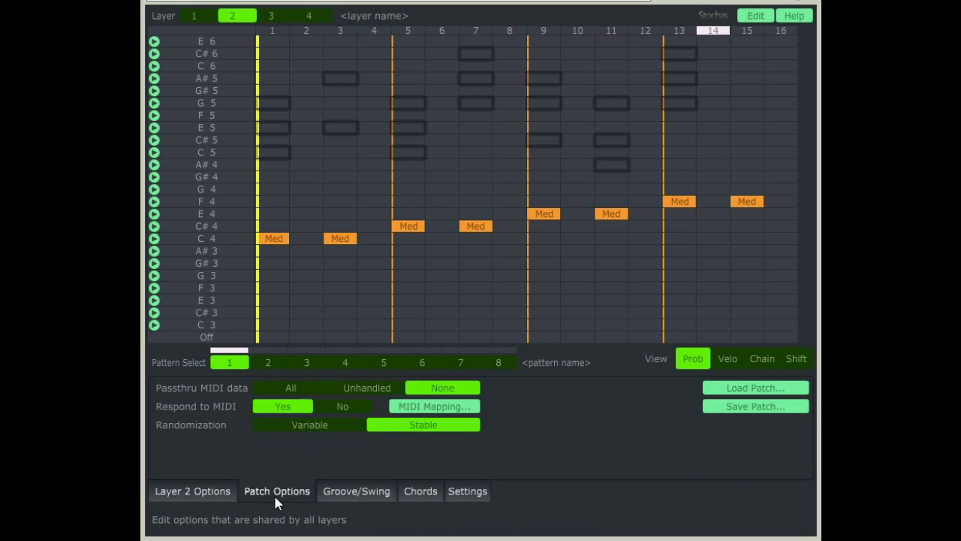
left_click(189, 494)
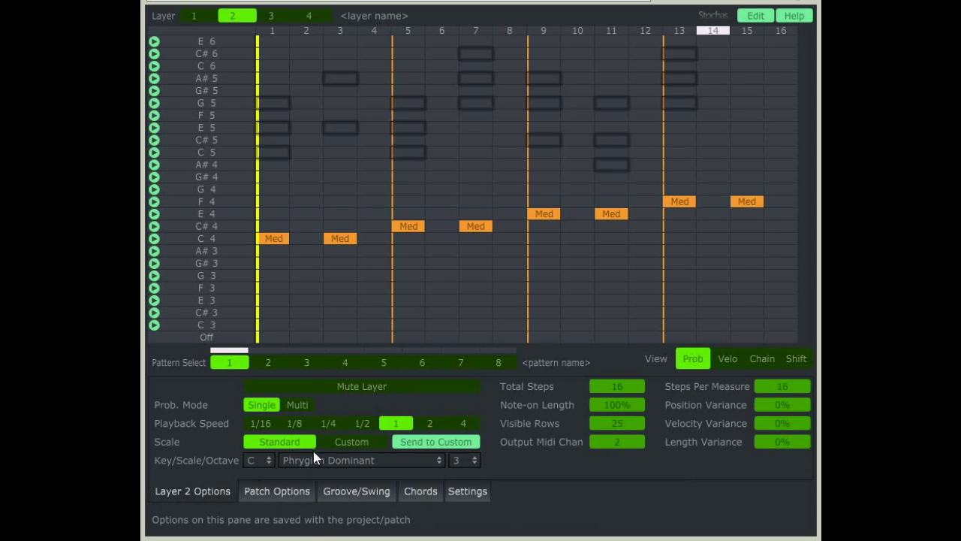
left_click(364, 422)
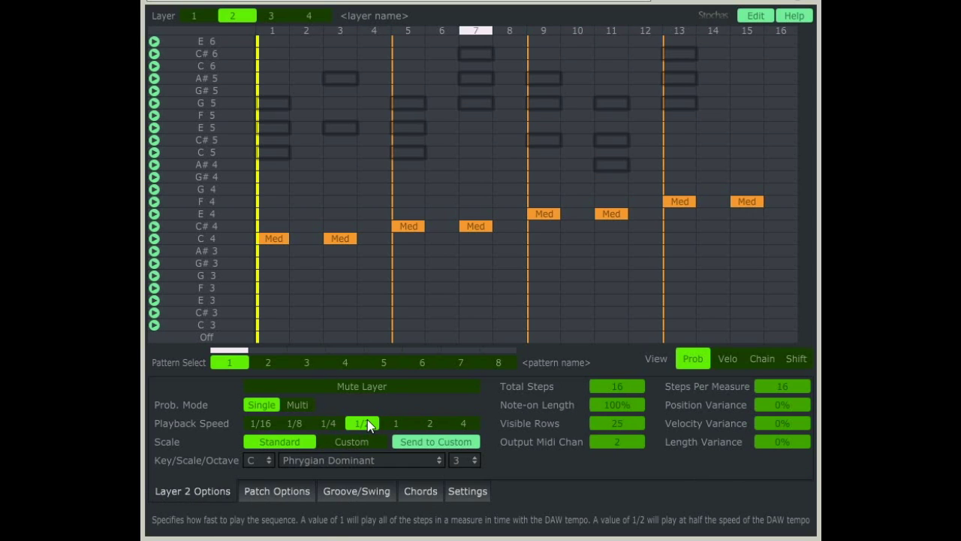
left_click(434, 424)
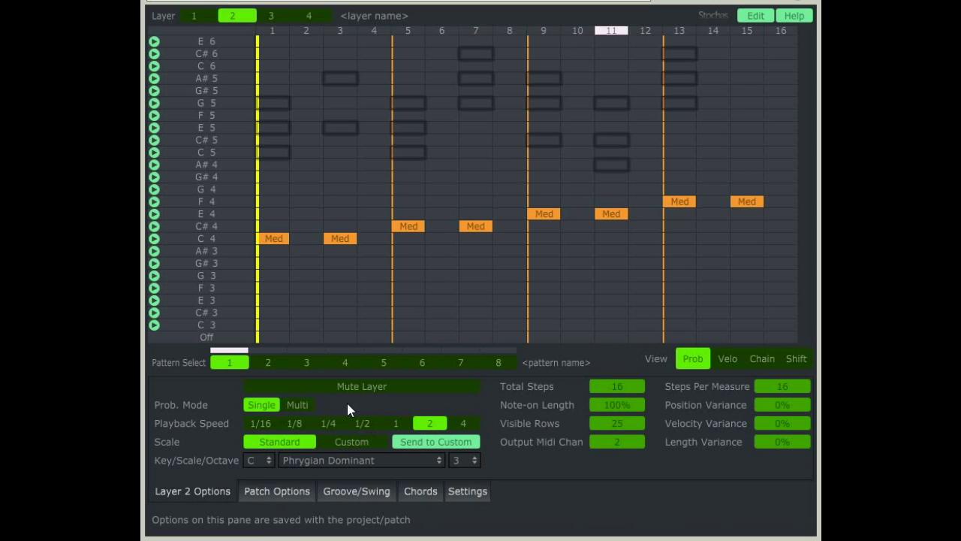
At playback speed 1, switch layer 2 to a custom scale and retune the three rows above C 4 to D# 4, A# 4 and C 5.
left_click(401, 422)
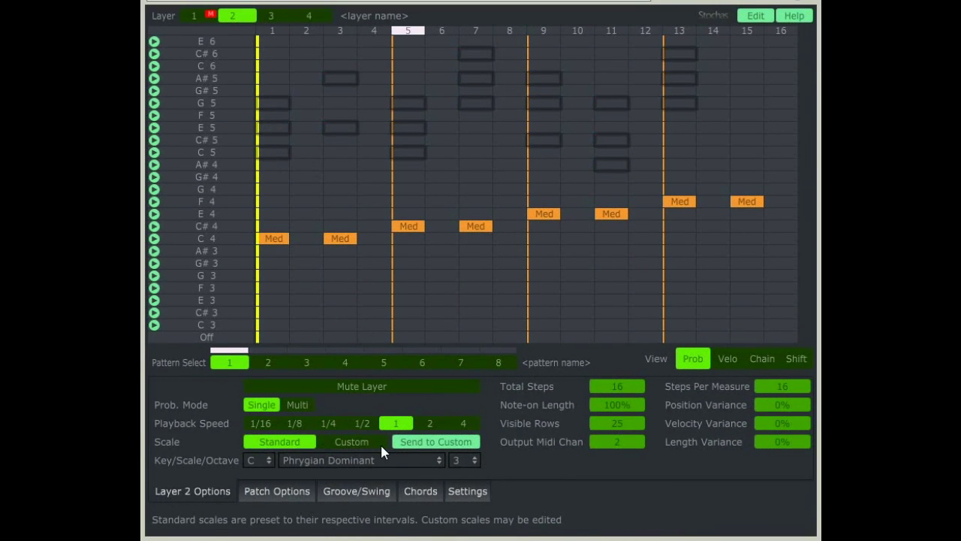
left_click(380, 442)
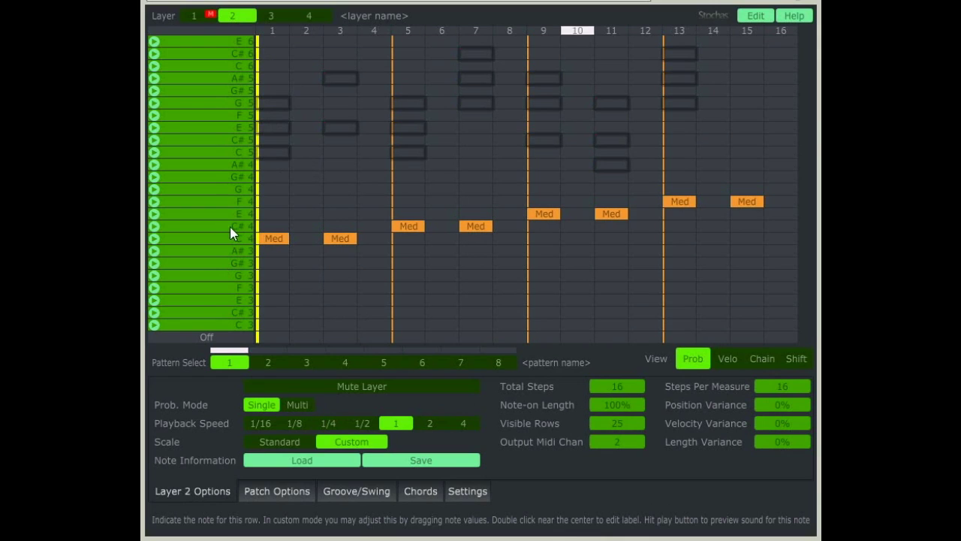
left_click_drag(222, 227, 246, 227)
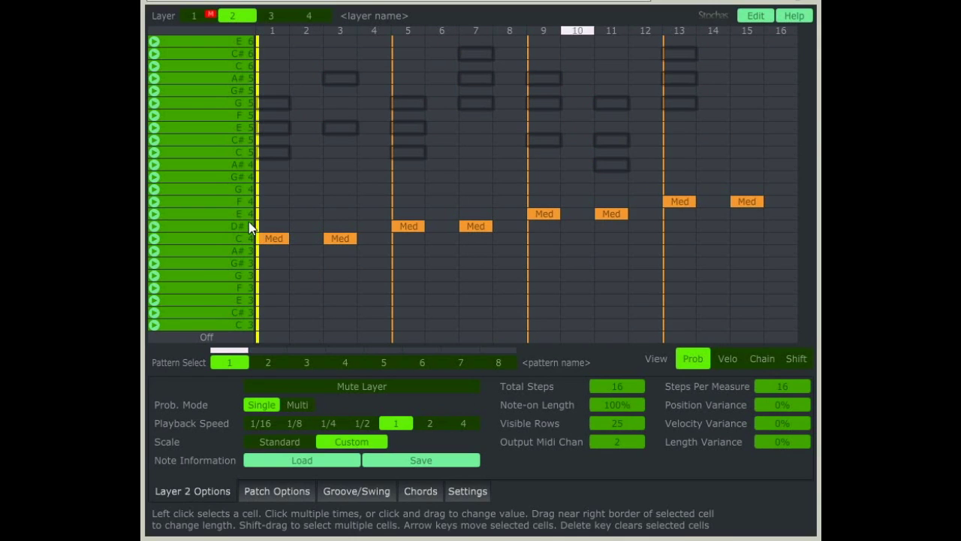
left_click_drag(241, 219, 295, 208)
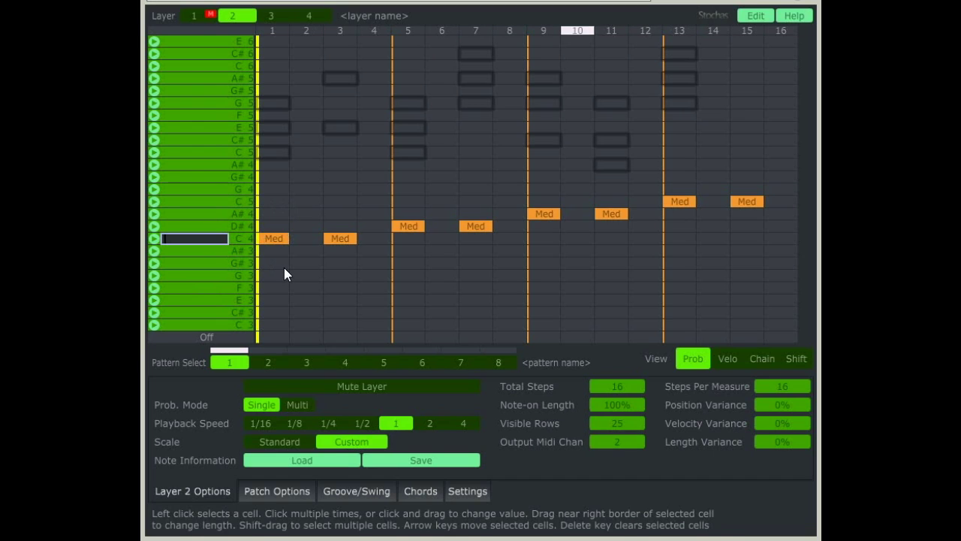
Label the C 4 row One, the D# 4 row Two and the A# 4 row just above it Three.
type("One")
key("Return")
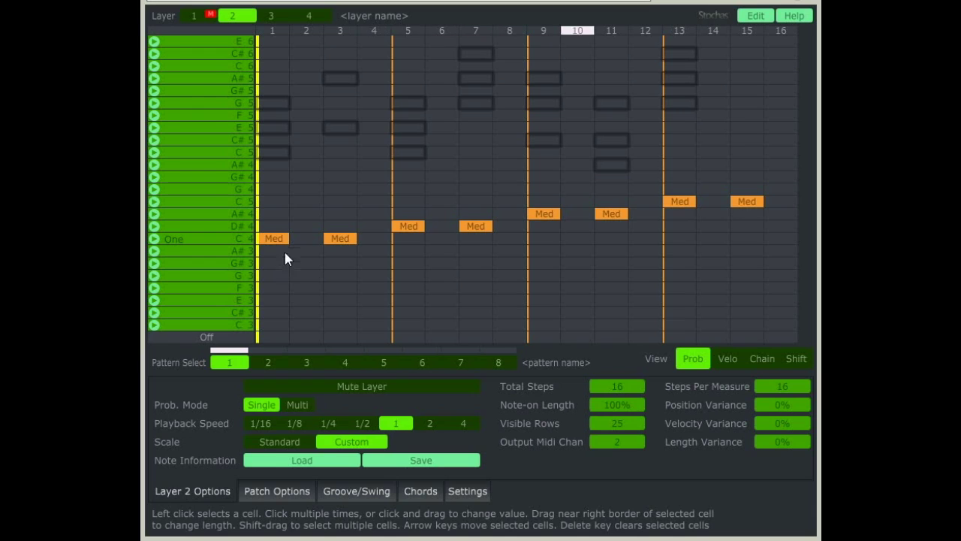
double_click(192, 226)
type("Two")
key("Return")
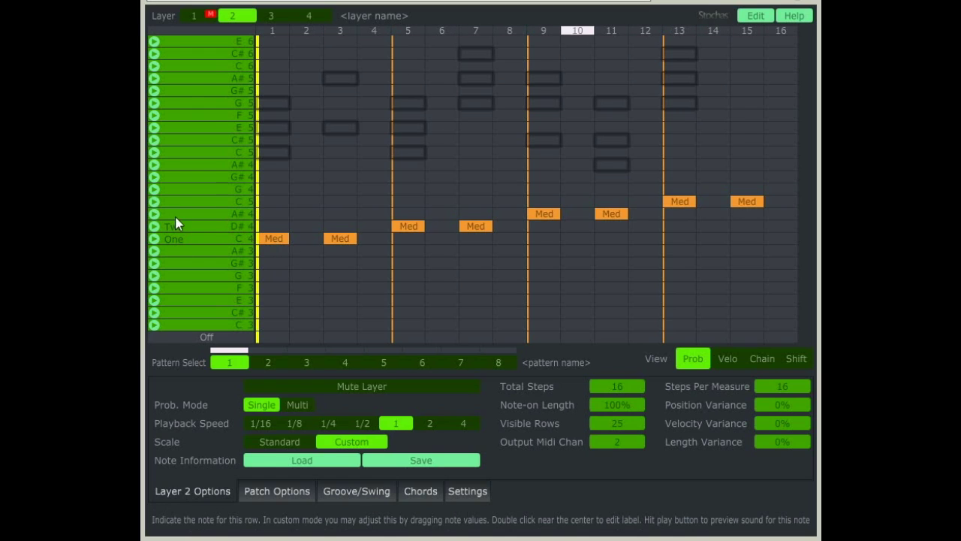
double_click(175, 216)
type("Three")
key("Return")
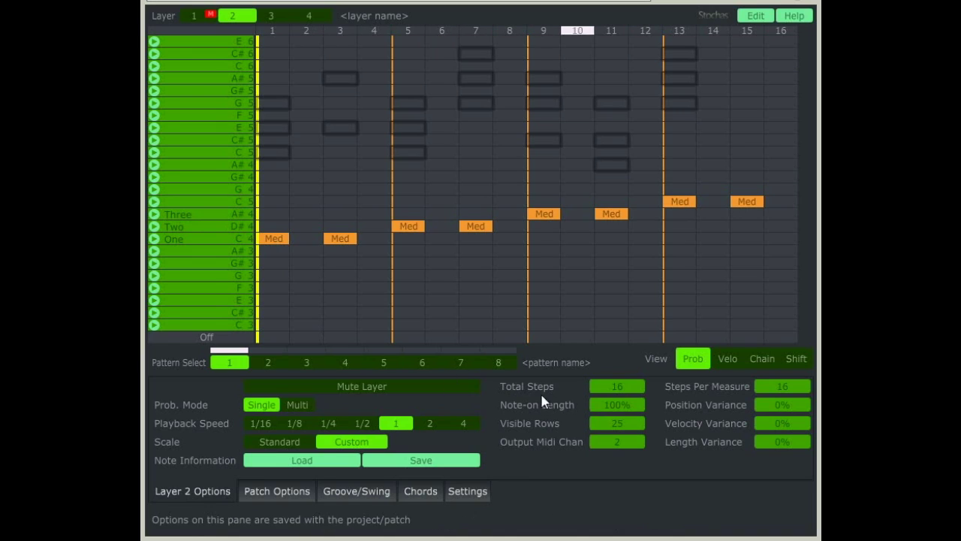
Try 20 visible rows on layer 2, set the count to 129, and look through the expanded note range.
left_click_drag(620, 428, 578, 426)
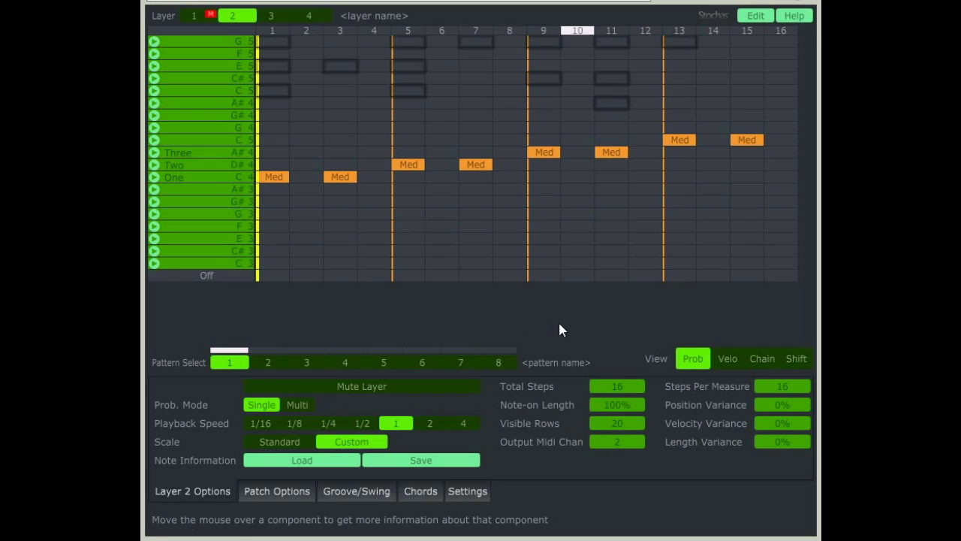
left_click(619, 423)
type("129")
key("Return")
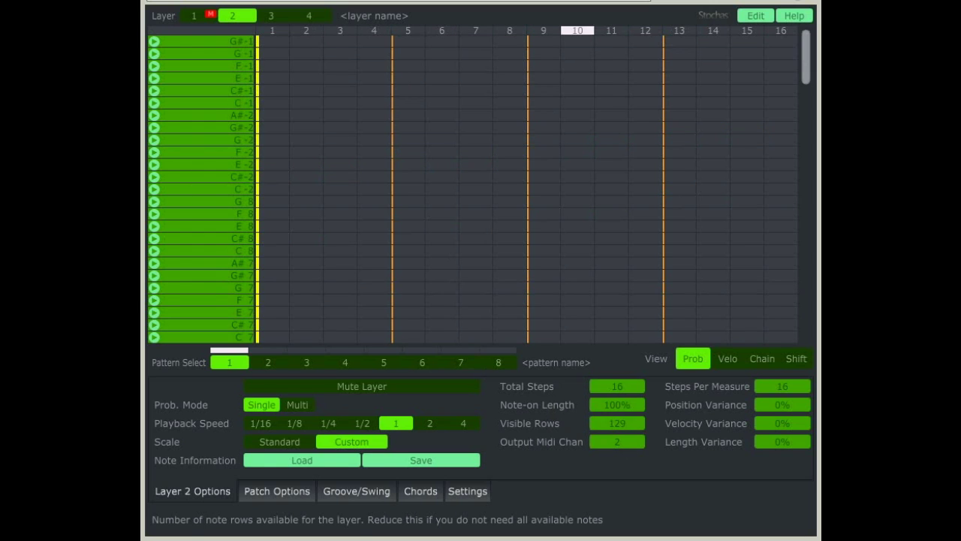
left_click_drag(801, 101, 811, 45)
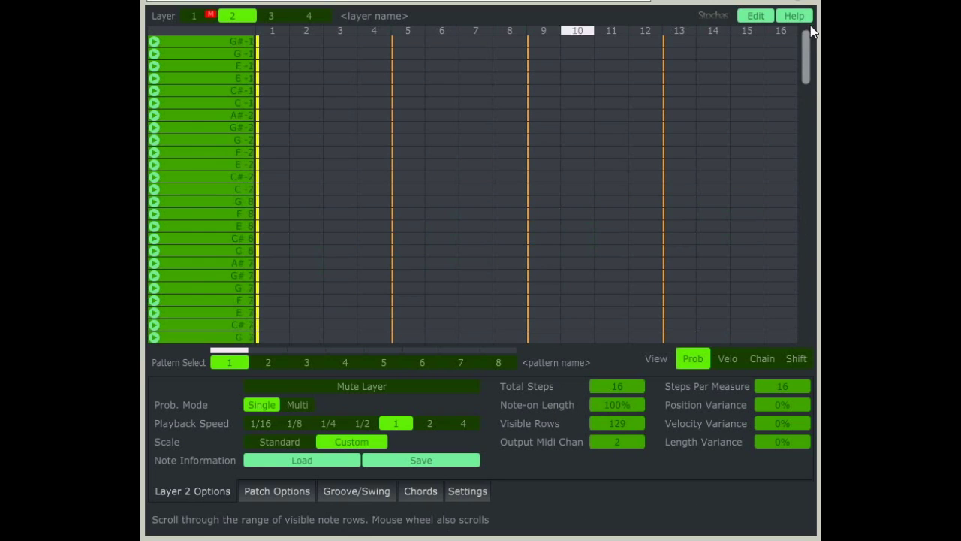
scroll(788, 167, "down", 10)
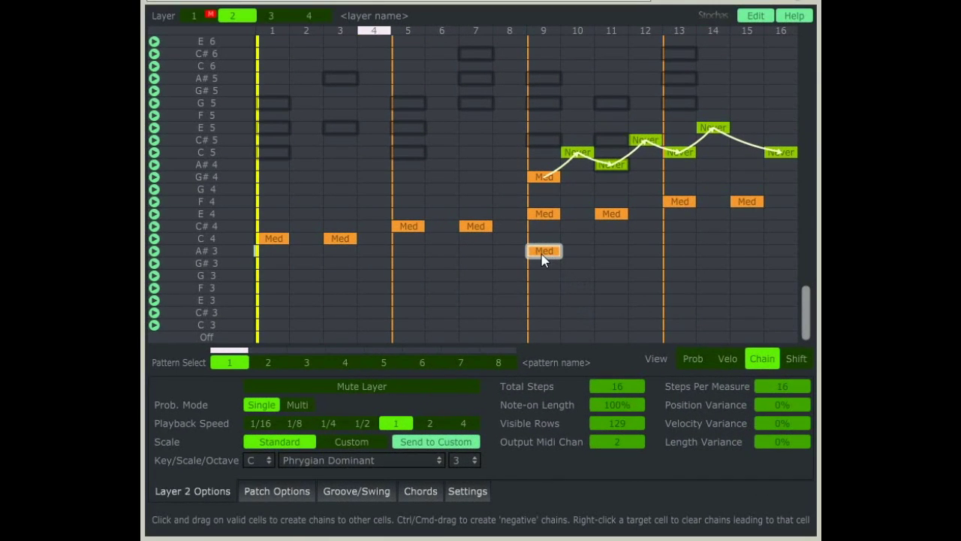
Add Med probability notes on the A# 3 row at steps 12 and 14.
left_click(686, 354)
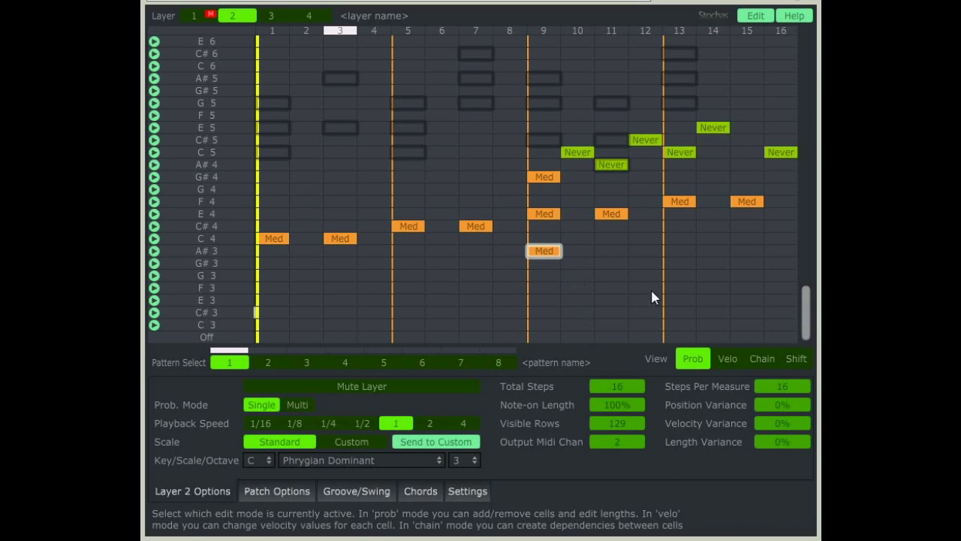
left_click(643, 251)
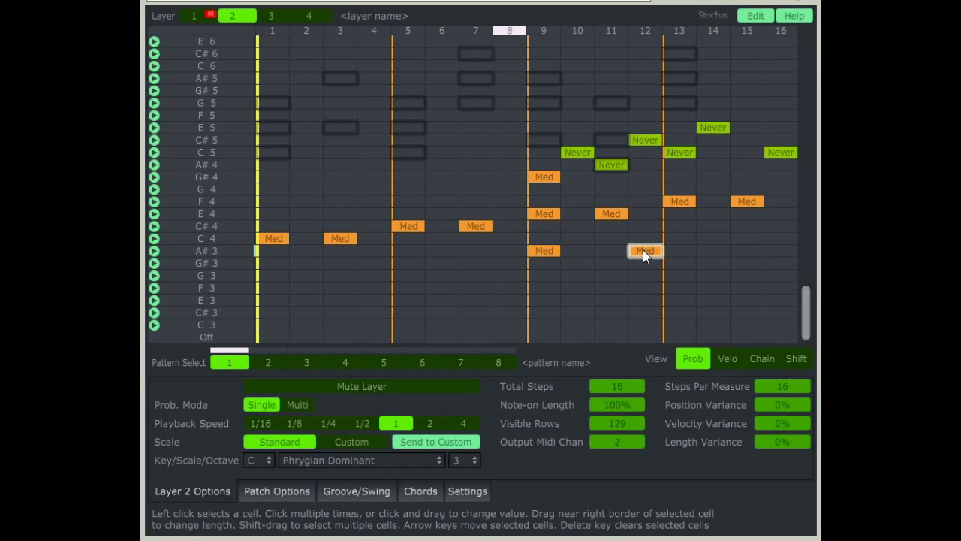
left_click(714, 251)
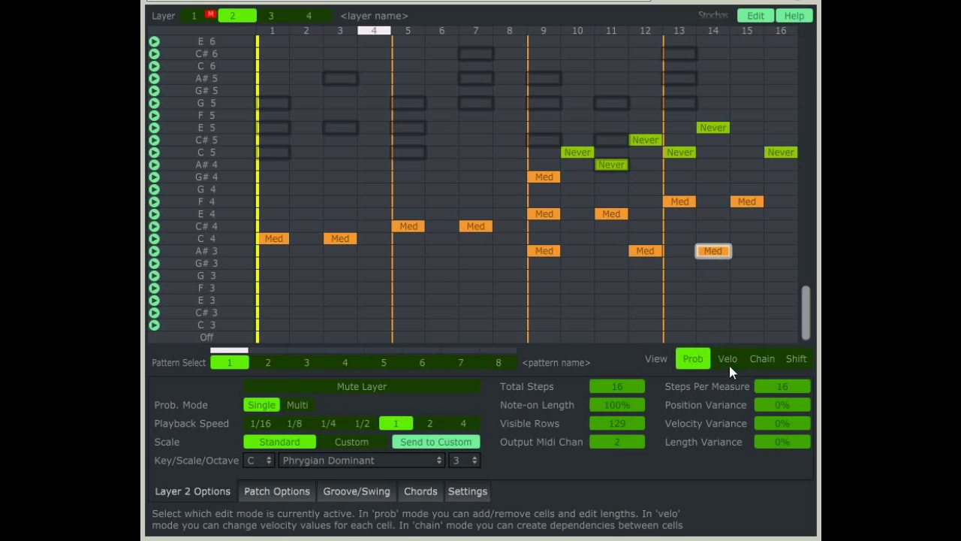
Create negative chains from the A# 3 note at step 9 to E 4 at step 11 and A# 3 at steps 12 and 14.
left_click(762, 357)
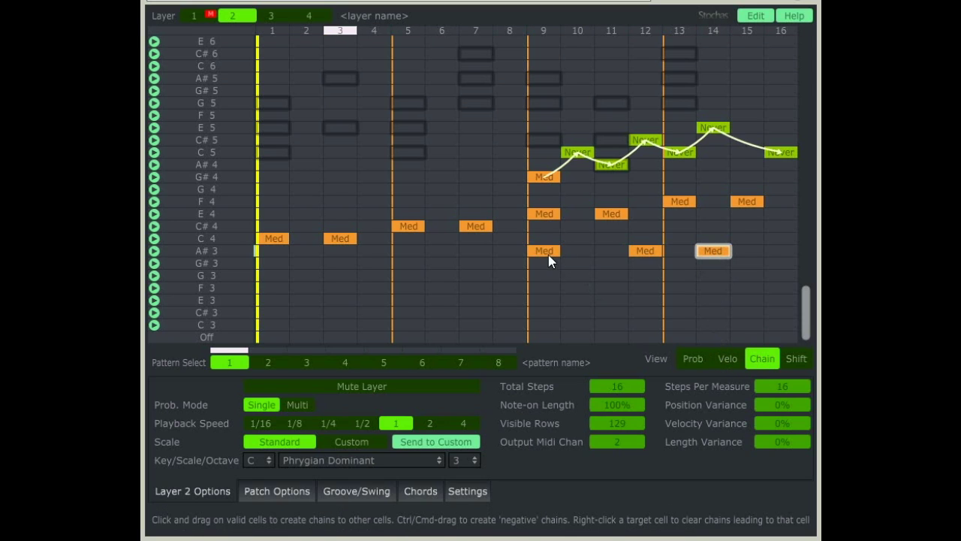
left_click_drag(546, 252, 613, 216)
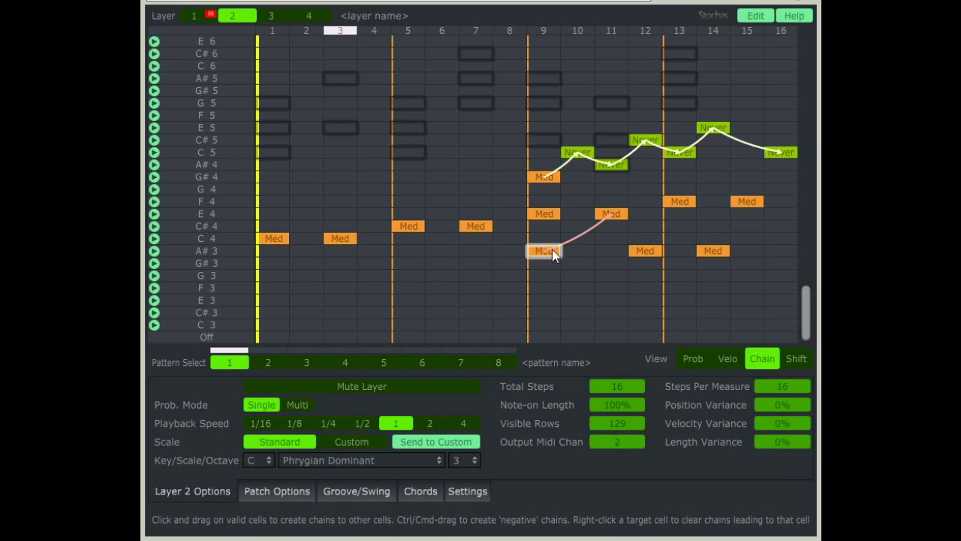
left_click_drag(546, 252, 709, 259)
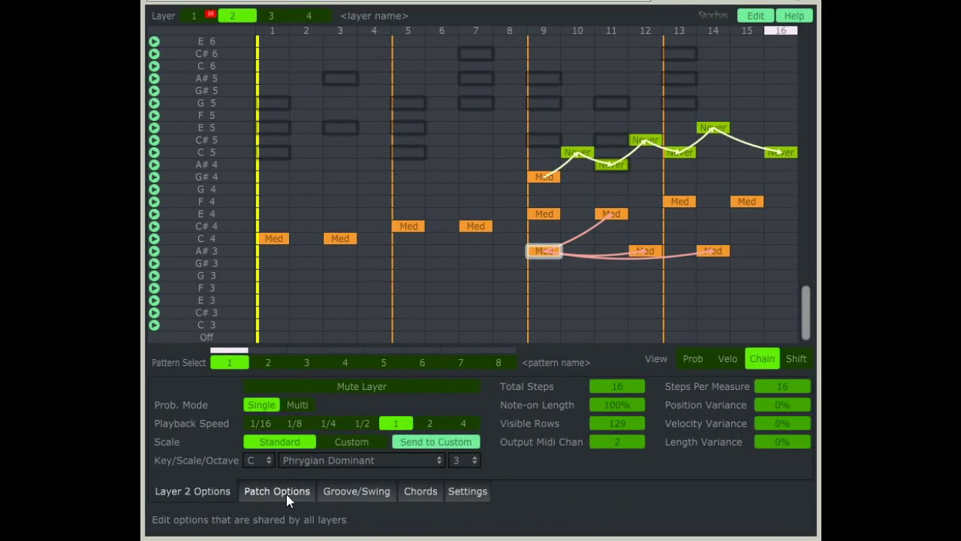
Open the patch's MIDI mapping and examine the first entry's available actions, targets and values, keeping Change Pattern, All Layers and 1.
left_click(286, 494)
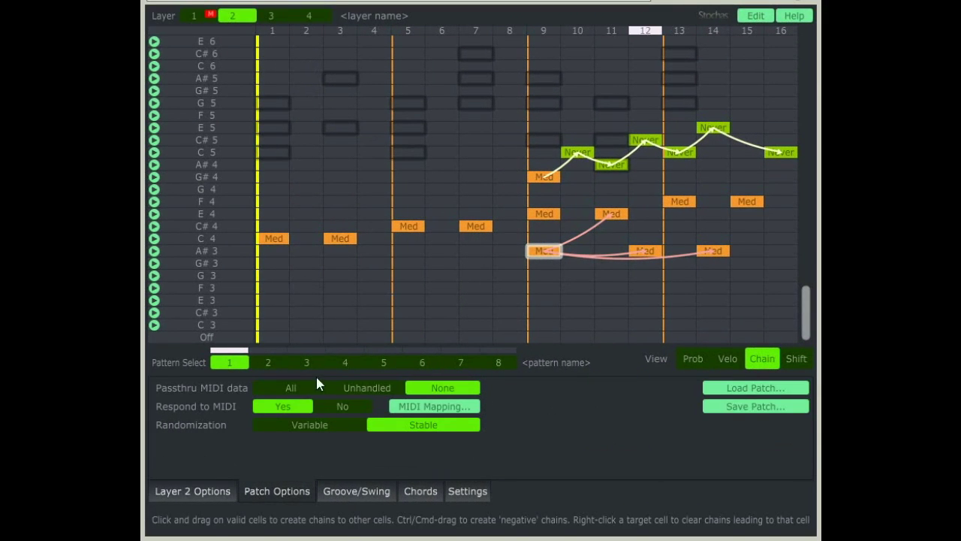
left_click(438, 406)
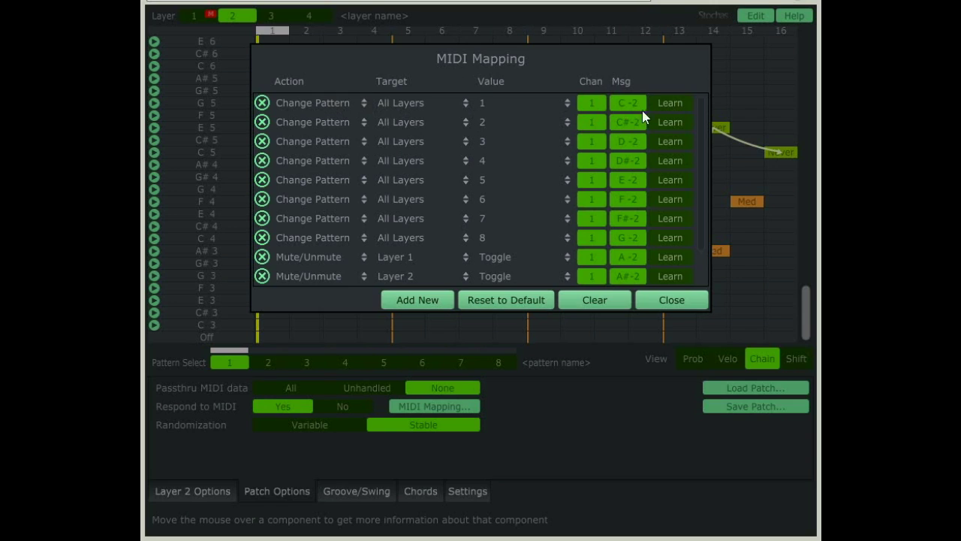
left_click(331, 122)
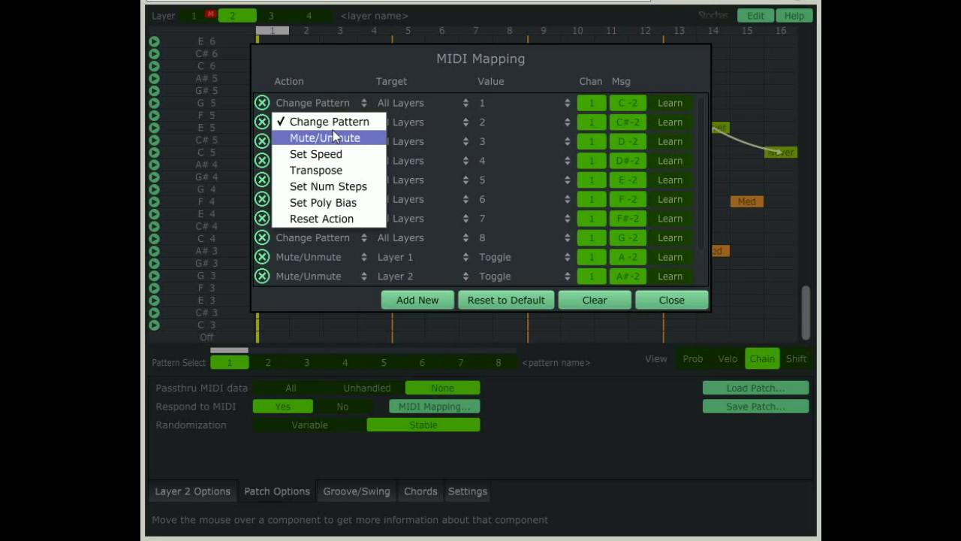
left_click(333, 122)
left_click(398, 103)
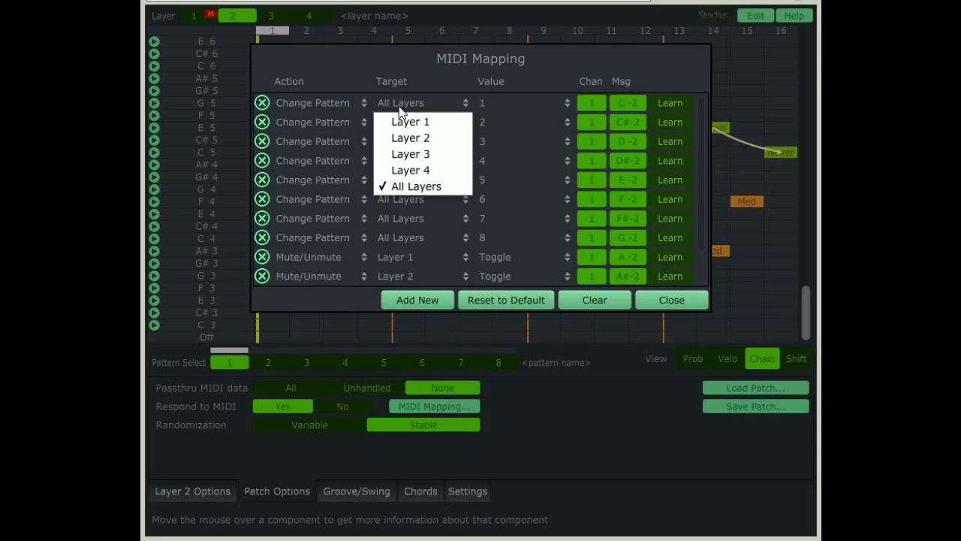
left_click(422, 186)
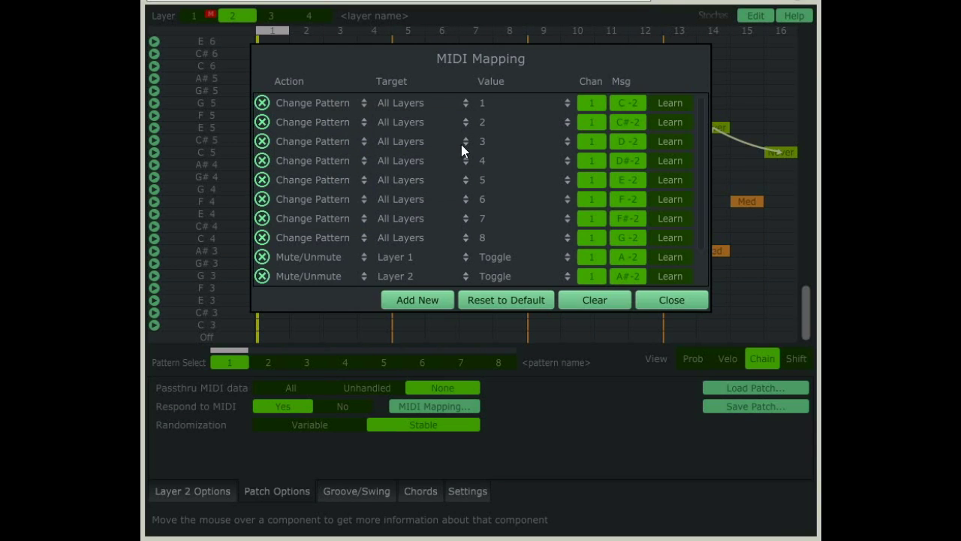
left_click(486, 109)
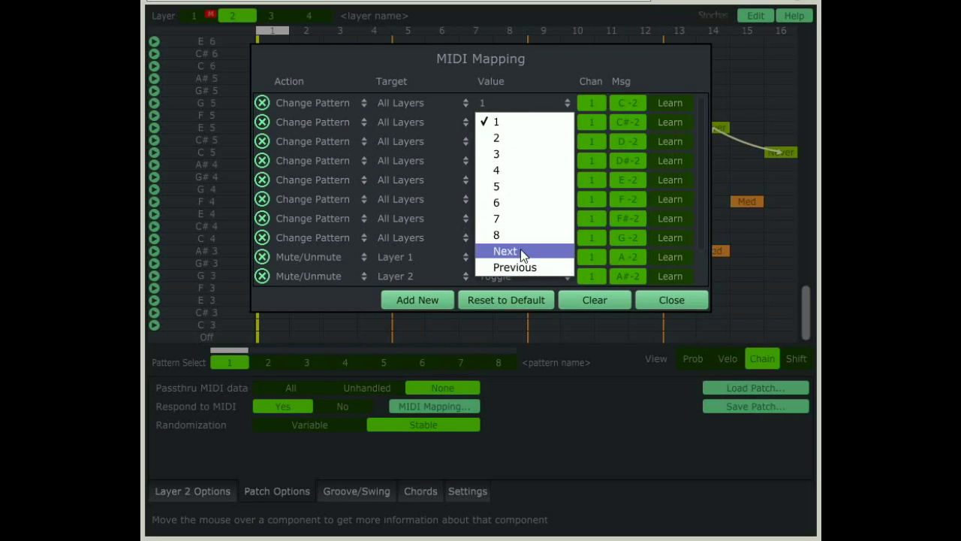
left_click(498, 122)
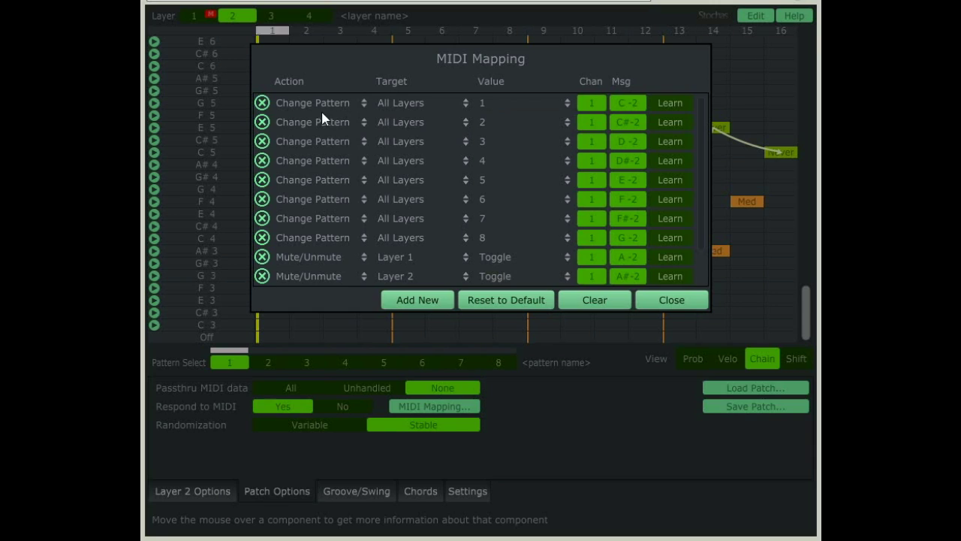
Try the Mute/Unmute action on the second MIDI mapping and look at its target and value choices.
left_click(304, 128)
left_click(333, 158)
left_click(401, 123)
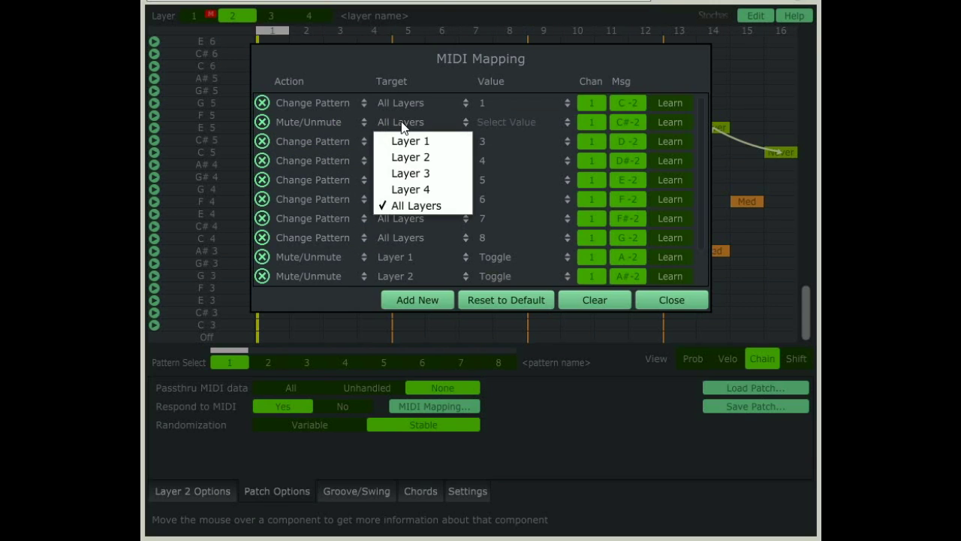
left_click(490, 120)
left_click(503, 124)
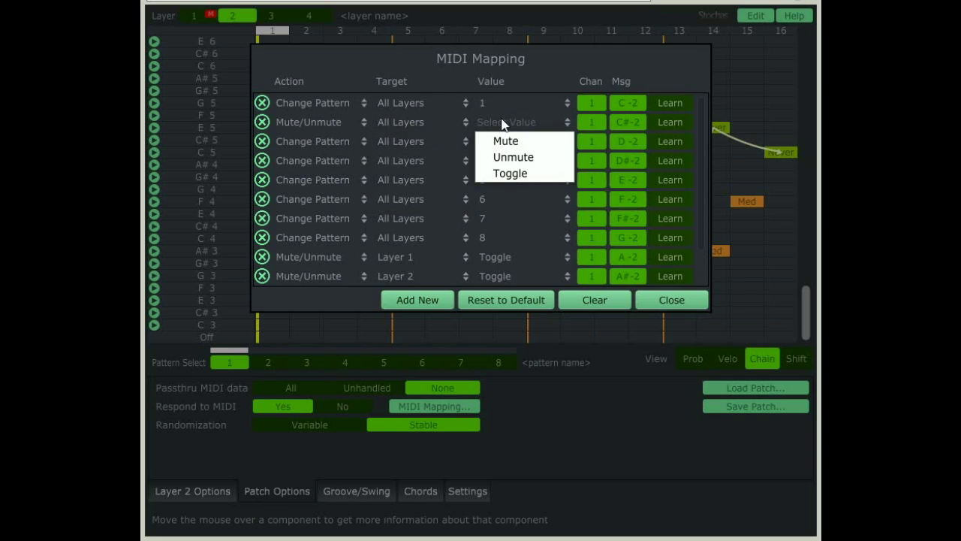
left_click(502, 124)
Try the Set Speed and Transpose actions on the second MIDI mapping, viewing the value choices for each.
left_click(328, 121)
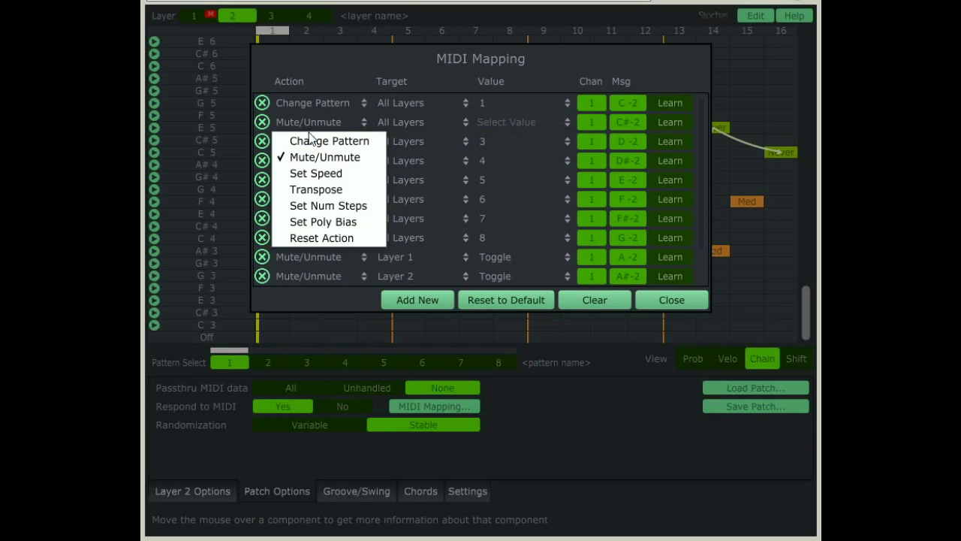
left_click(328, 178)
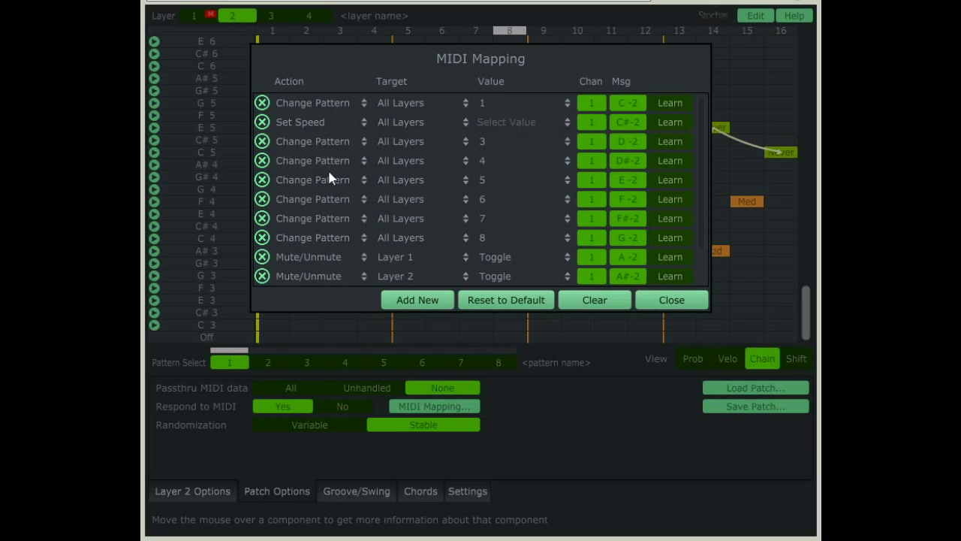
left_click(495, 122)
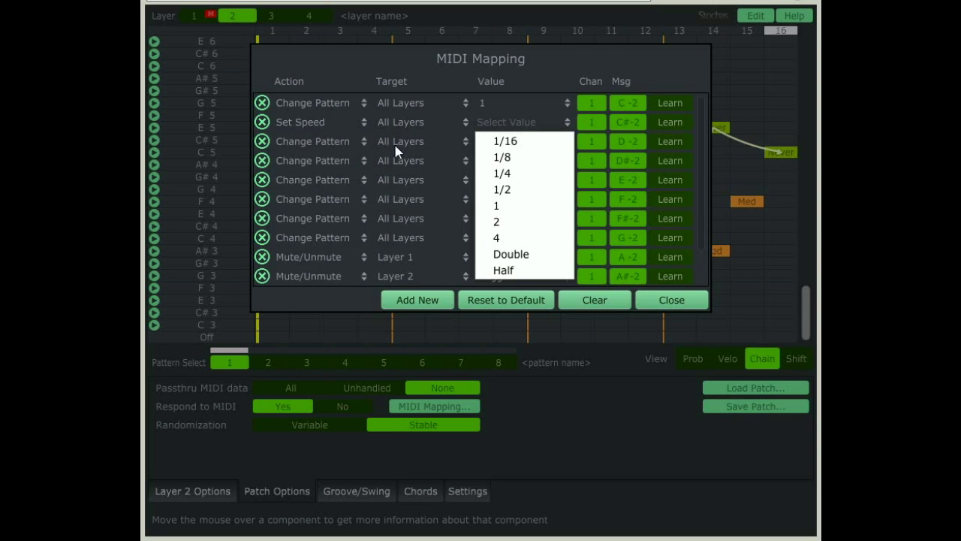
left_click(306, 126)
left_click(323, 189)
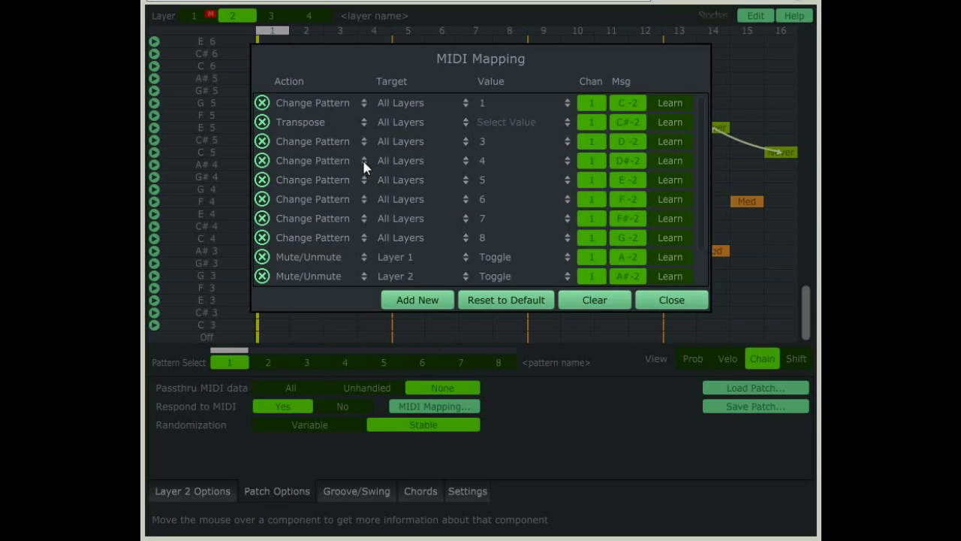
left_click(495, 123)
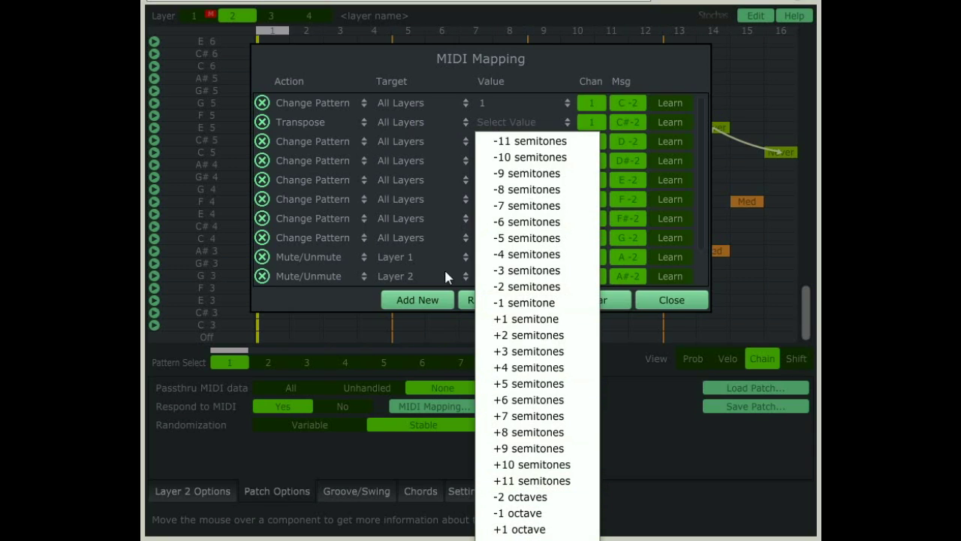
Look at the Set Num Steps values for the second MIDI mapping, and set its action to Set Poly Bias.
left_click(325, 120)
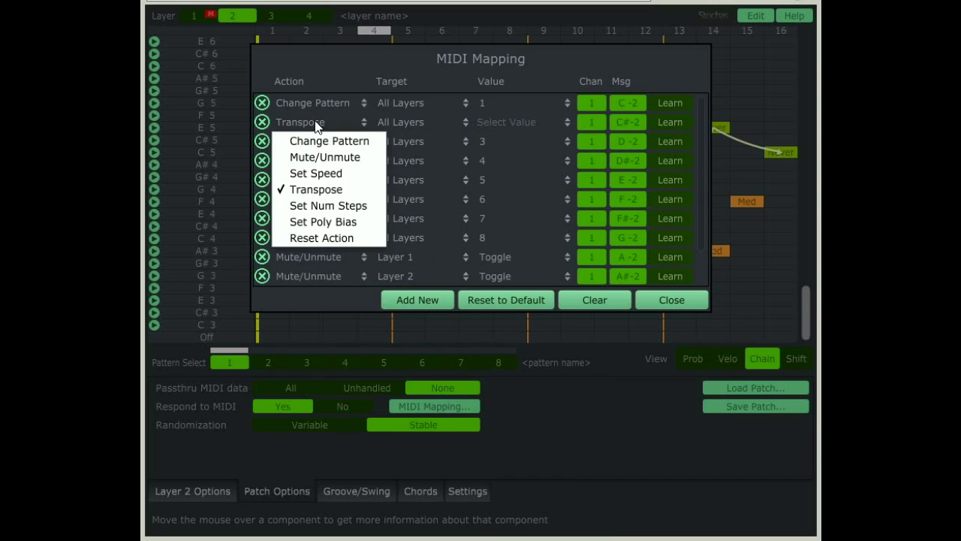
left_click(340, 206)
left_click(484, 127)
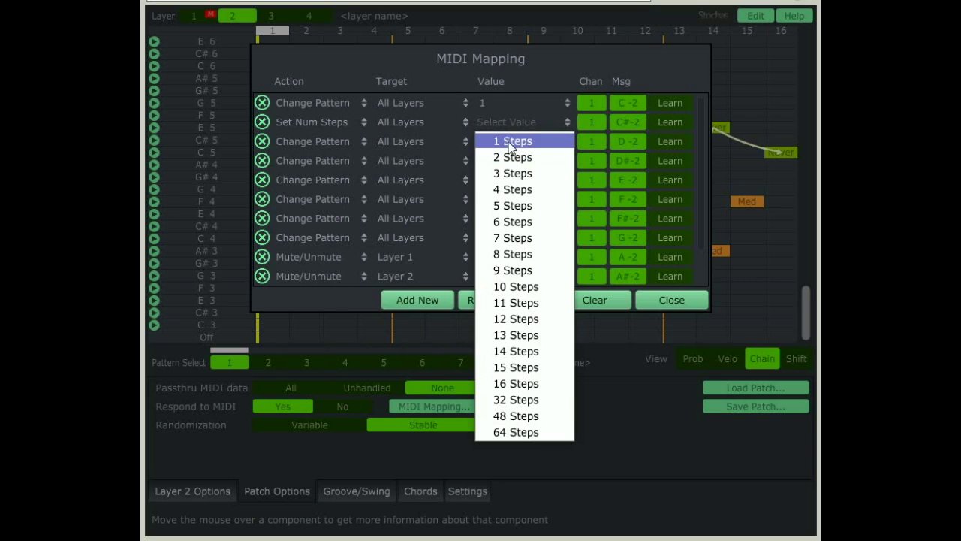
left_click(332, 121)
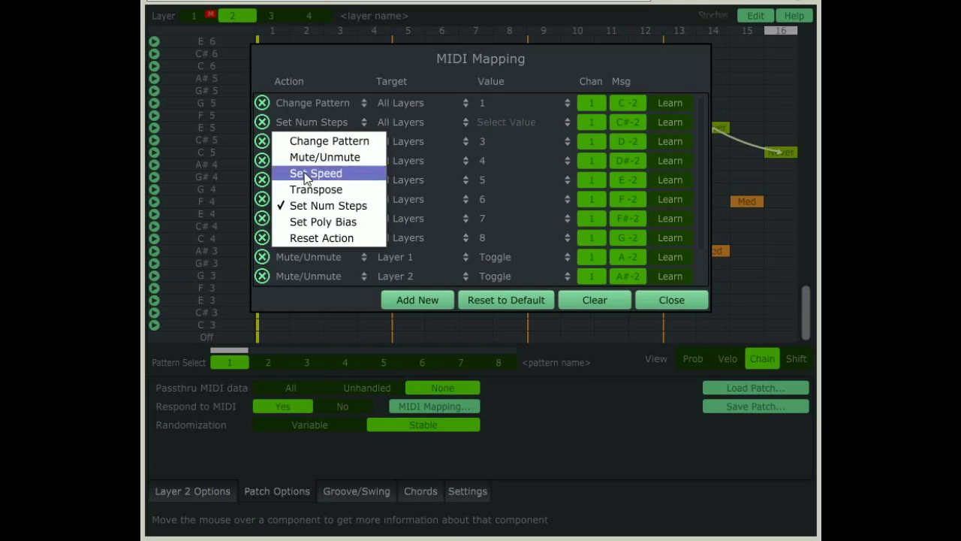
left_click(317, 223)
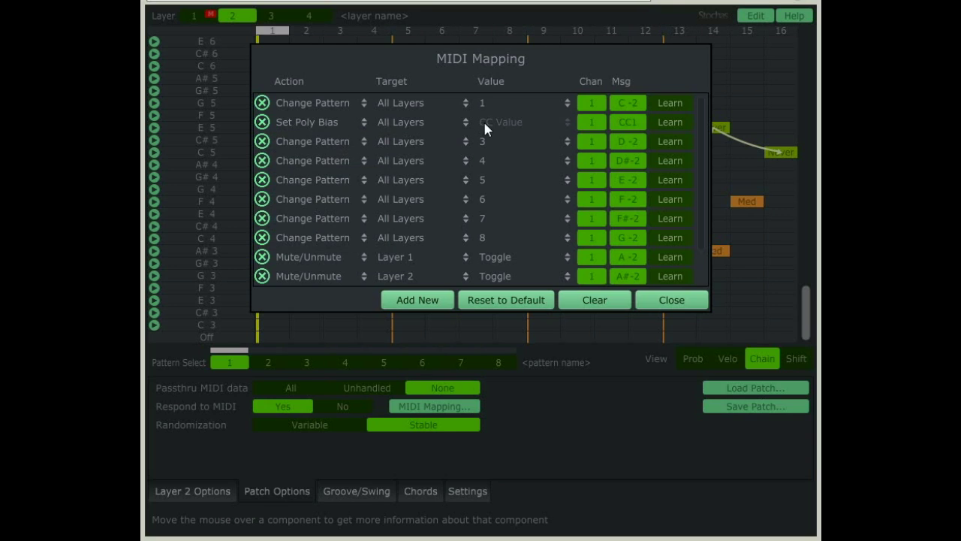
Set the second MIDI mapping's action to Reset Action and look at its available value choices.
left_click(299, 123)
left_click(323, 238)
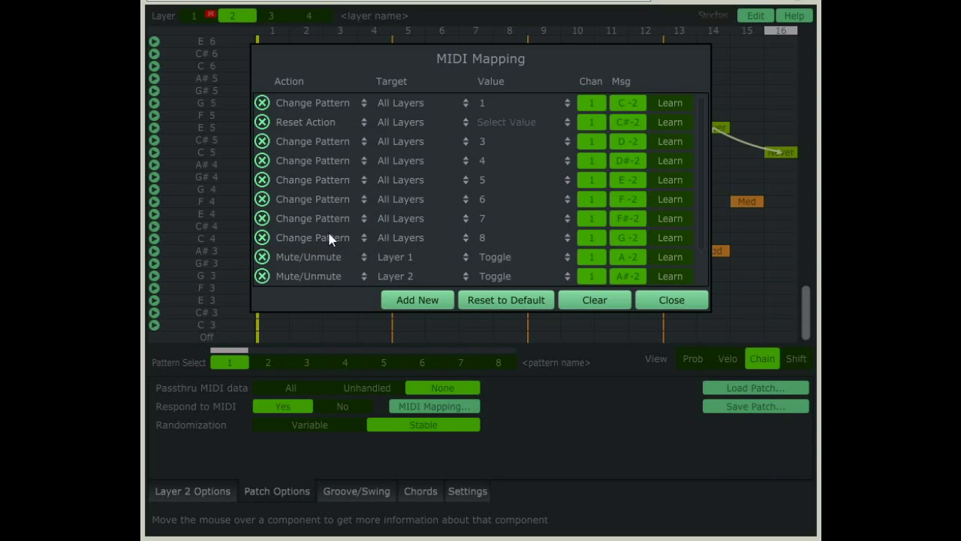
left_click(488, 122)
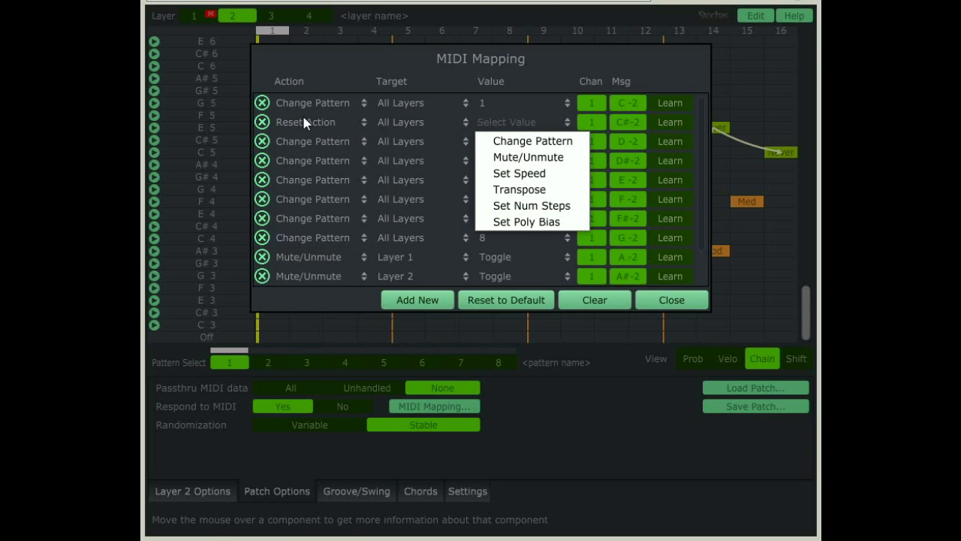
View the layer's step sections 17-32, 33-48, 49-64 and All, and set Total Steps to 16.
left_click(509, 19)
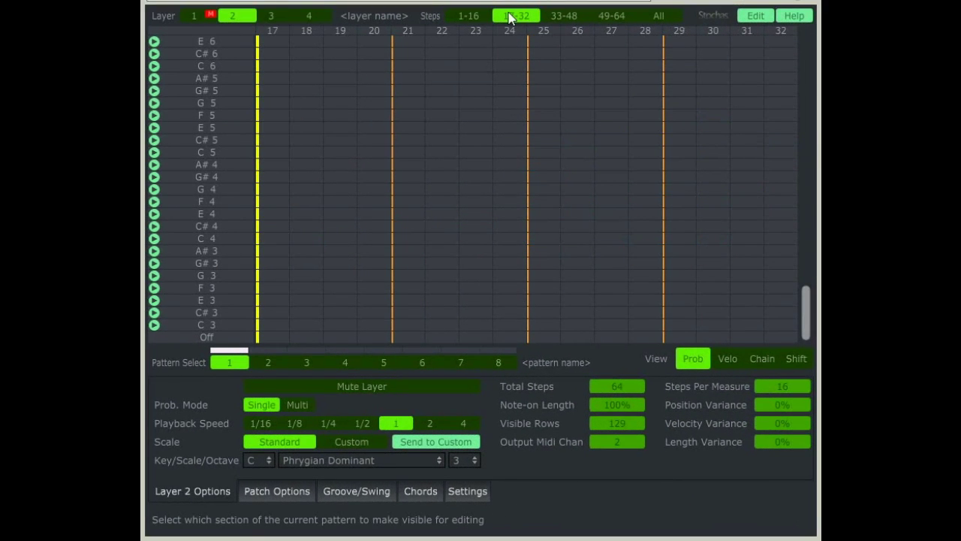
left_click(565, 17)
left_click(608, 18)
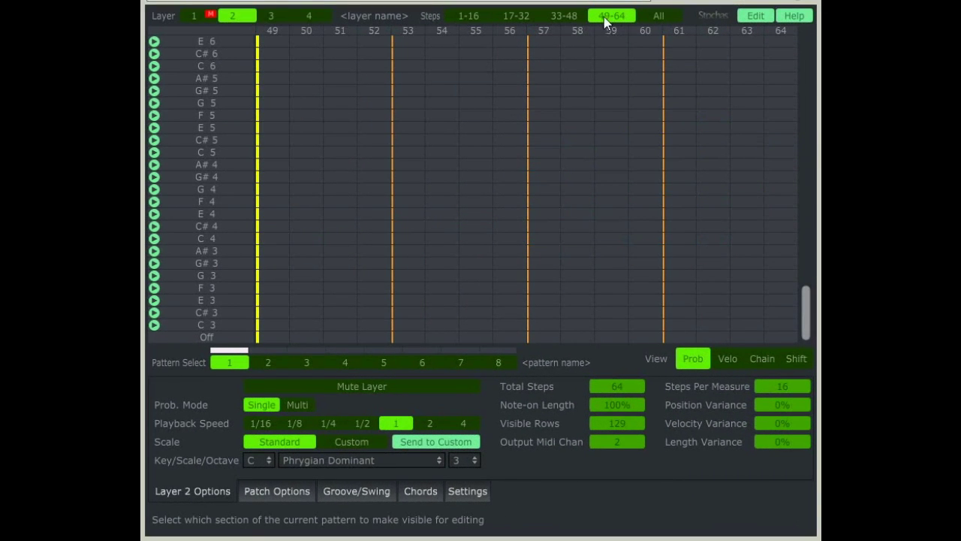
left_click(564, 17)
left_click(515, 17)
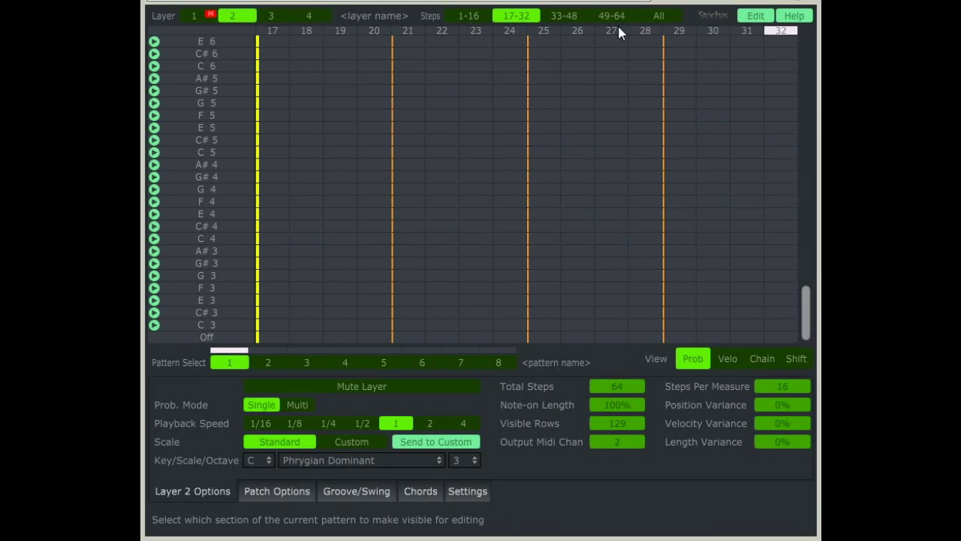
left_click(661, 16)
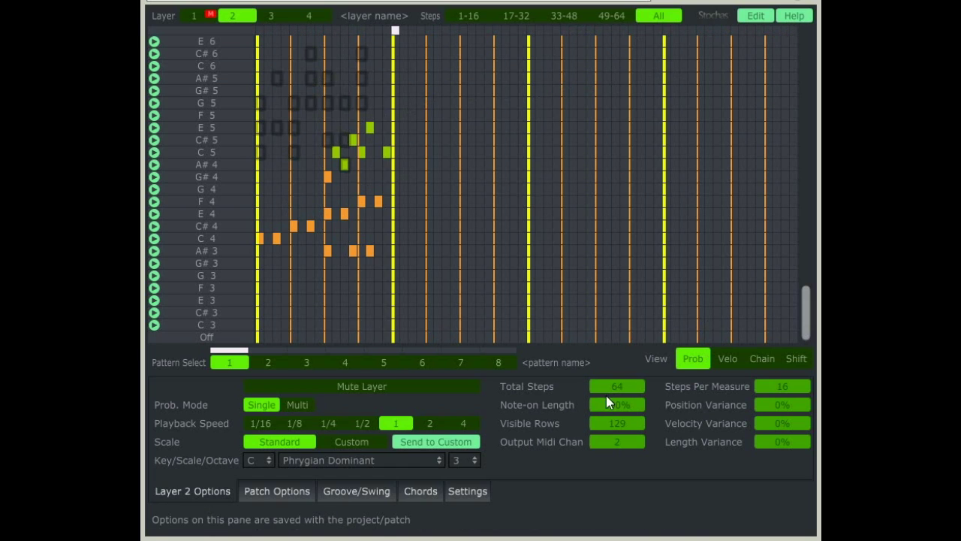
left_click_drag(616, 386, 272, 386)
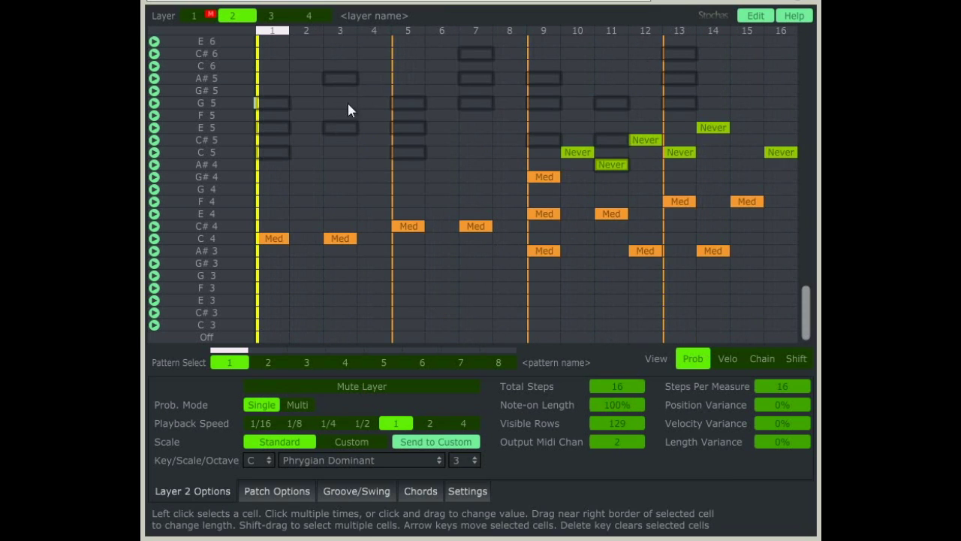